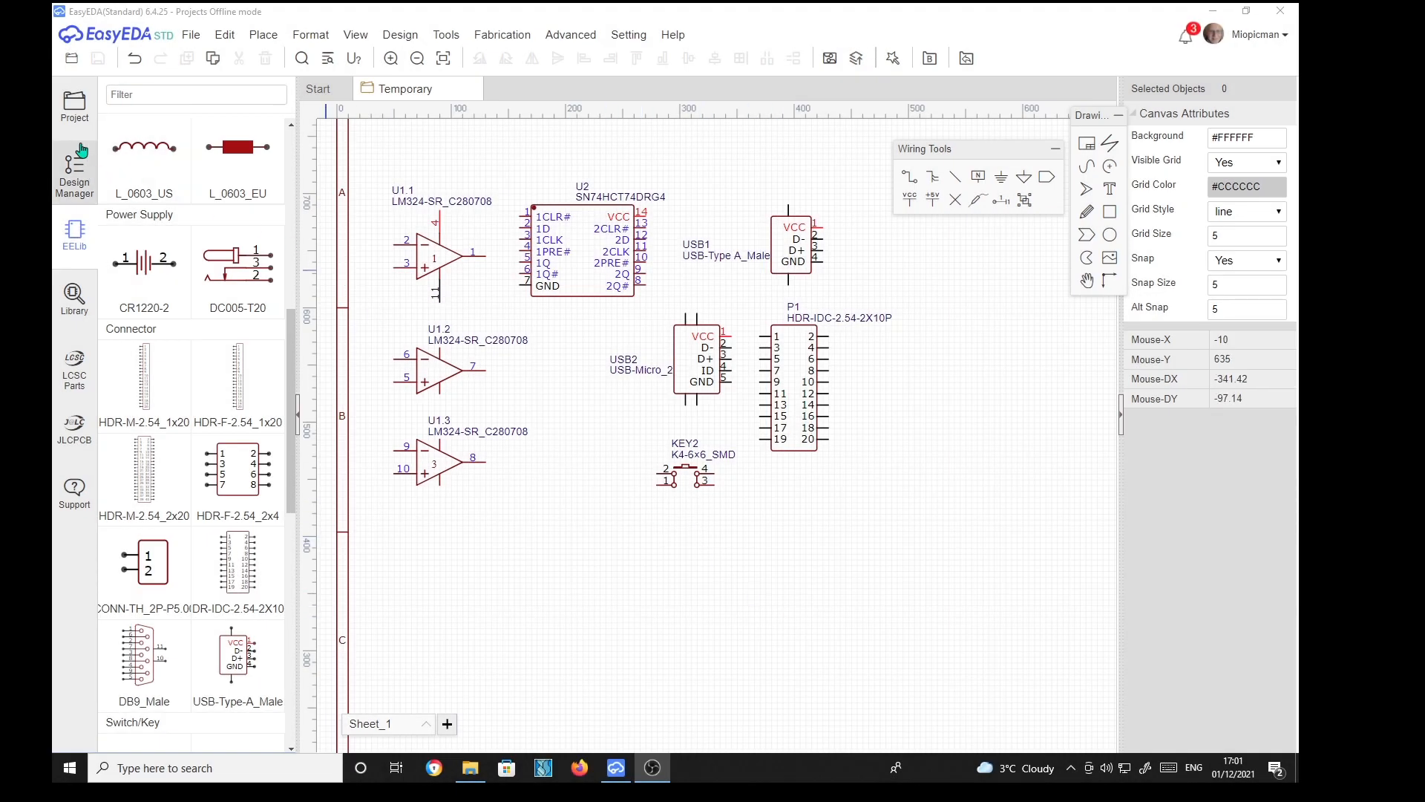
left_click(74, 105)
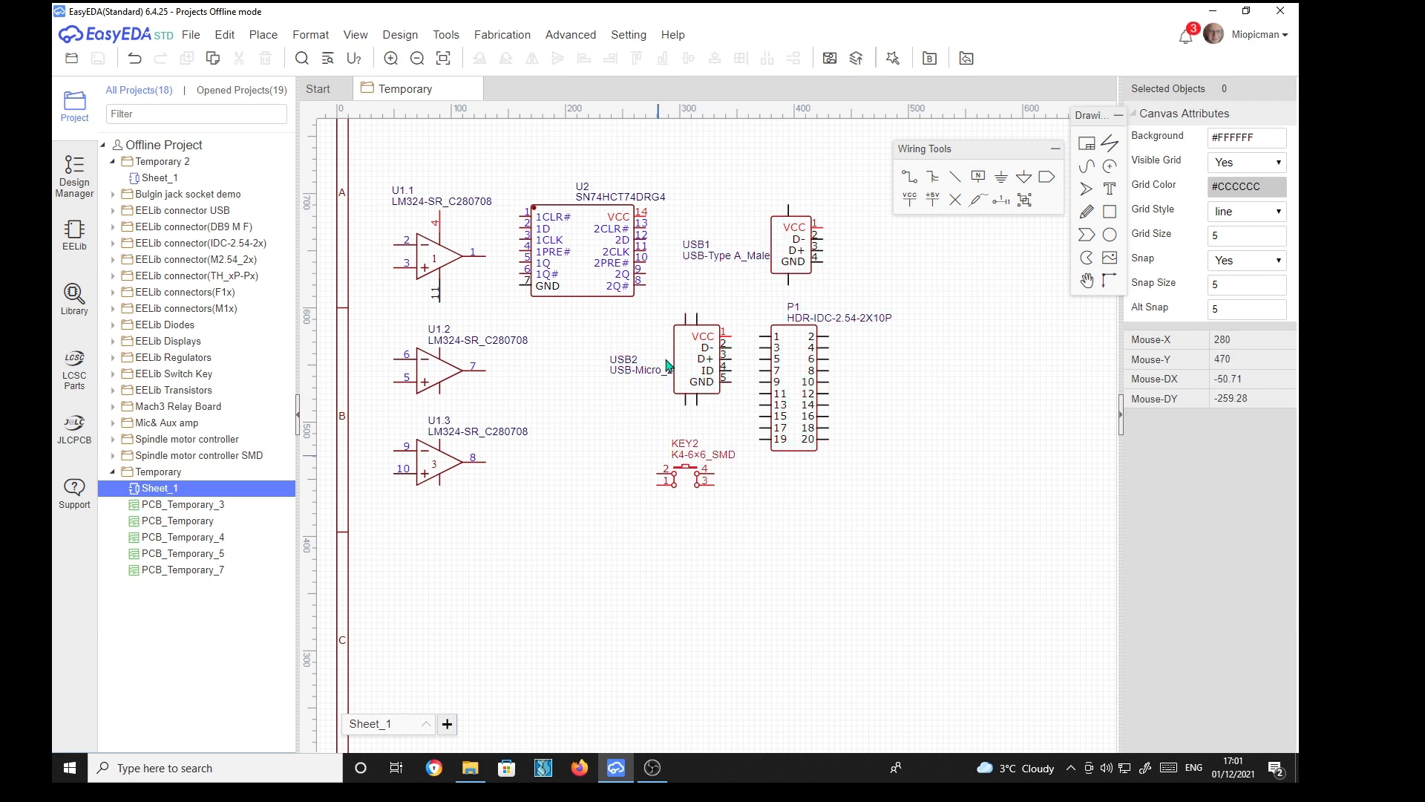
left_click(75, 235)
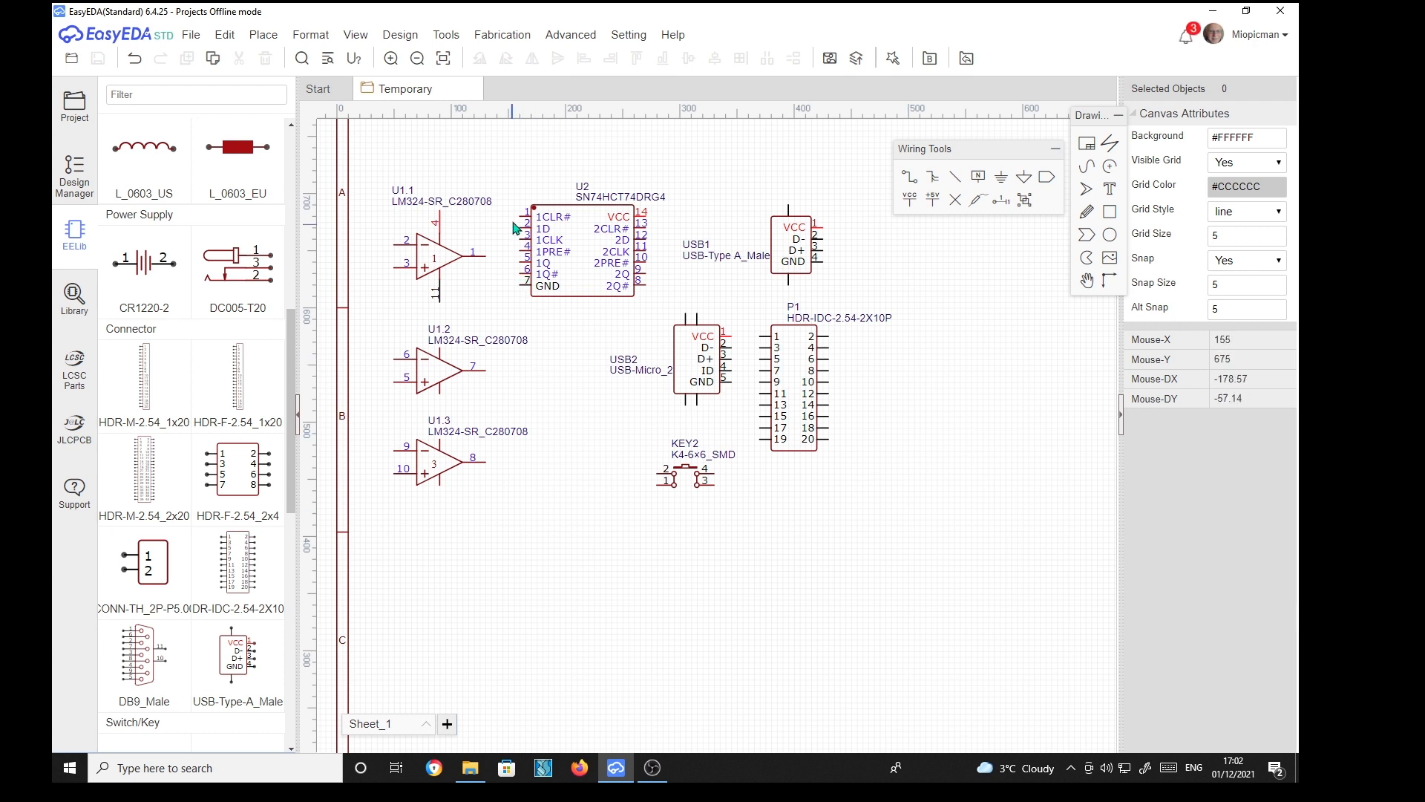
Convert the schematic to a new PCB with a rectangular 2-layer board outline, 63 × 77 mm, in millimetres
left_click(402, 37)
left_click(417, 57)
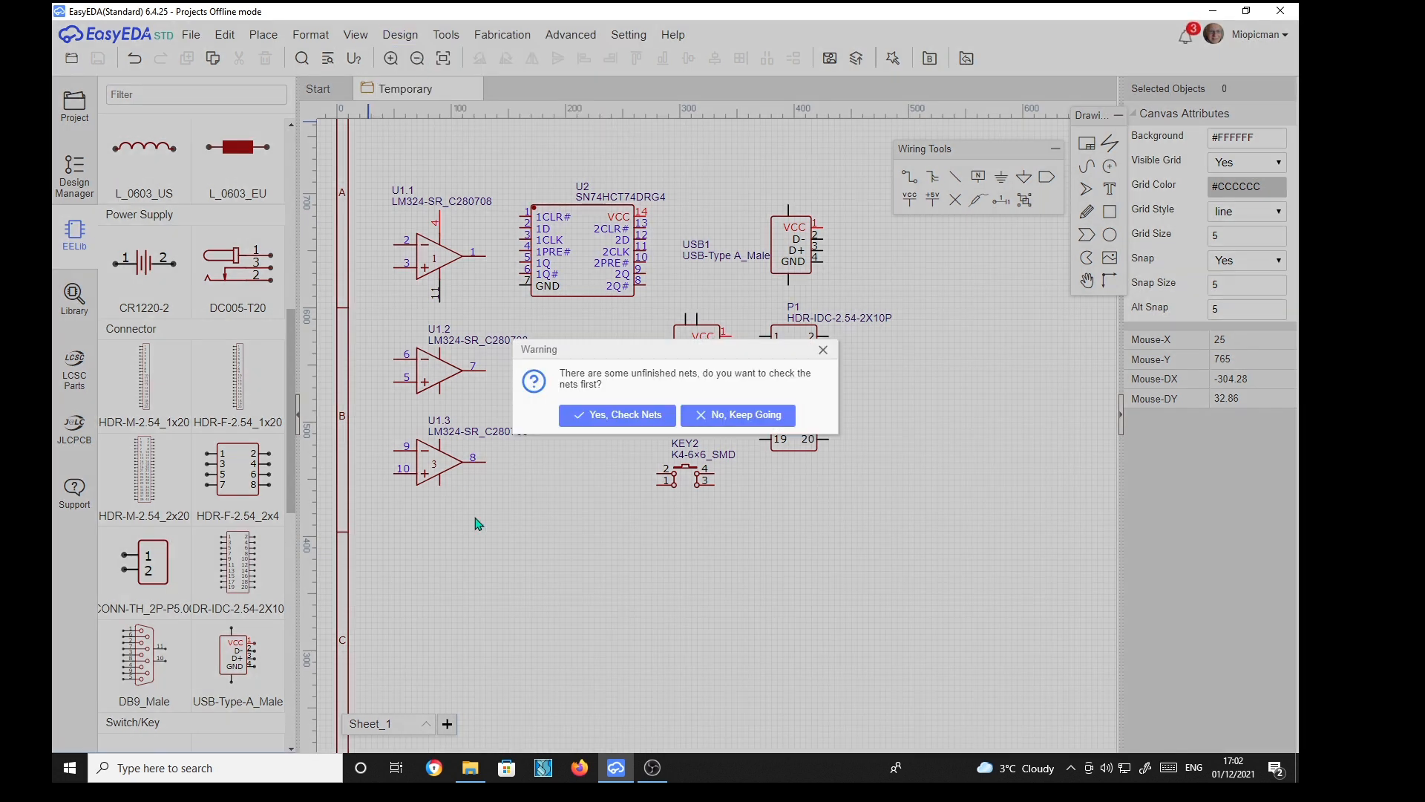
left_click(731, 415)
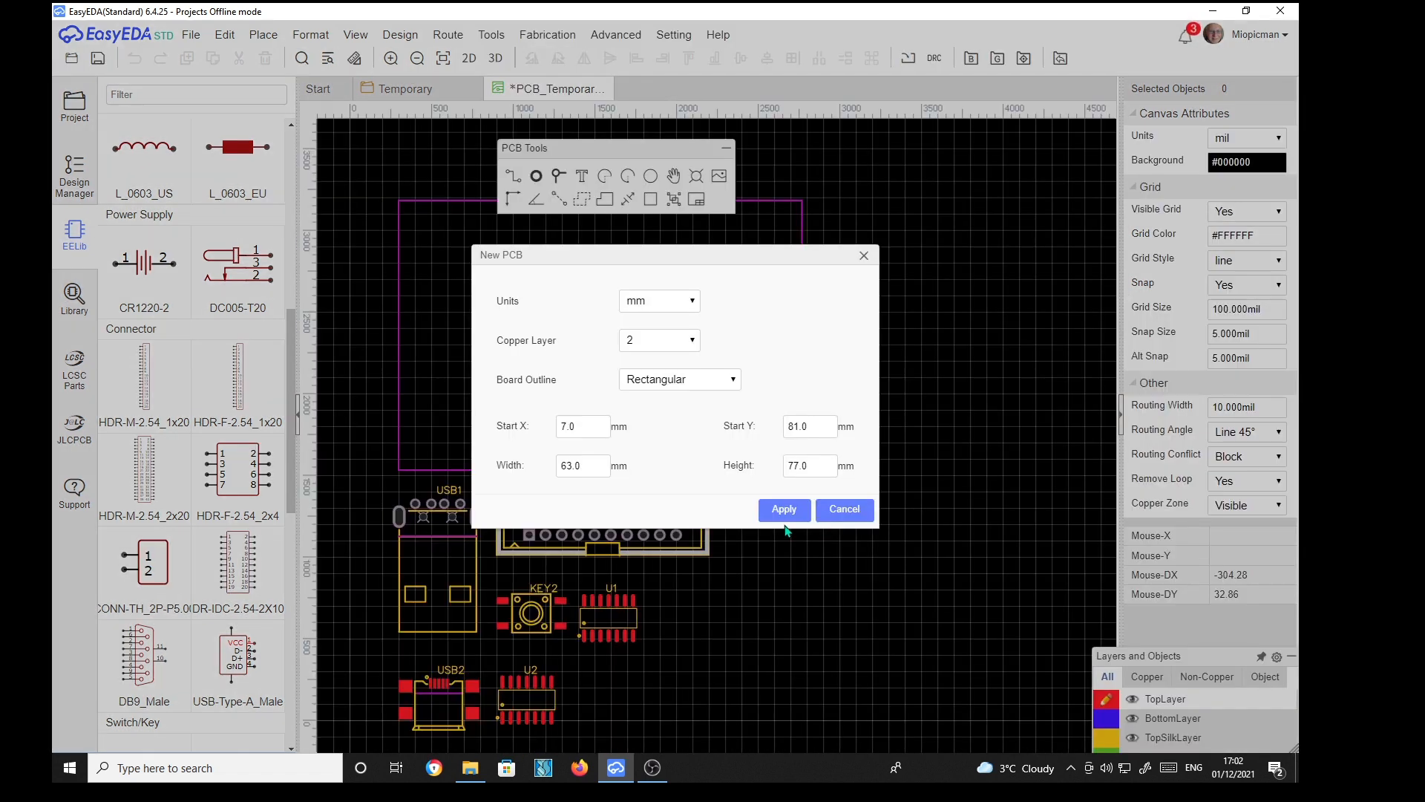
left_click(787, 511)
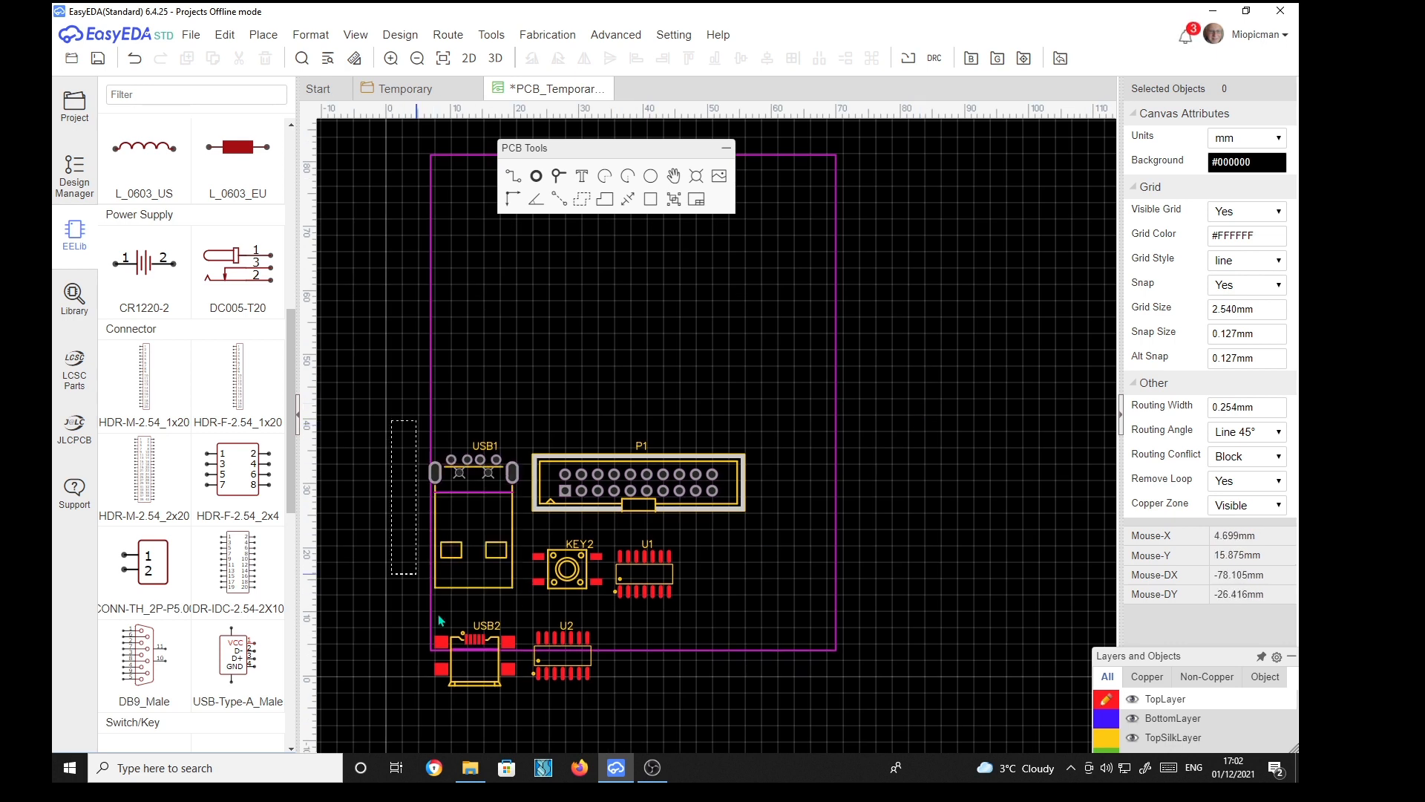
Select all components and move them together inside the board outline
key("ctrl+a")
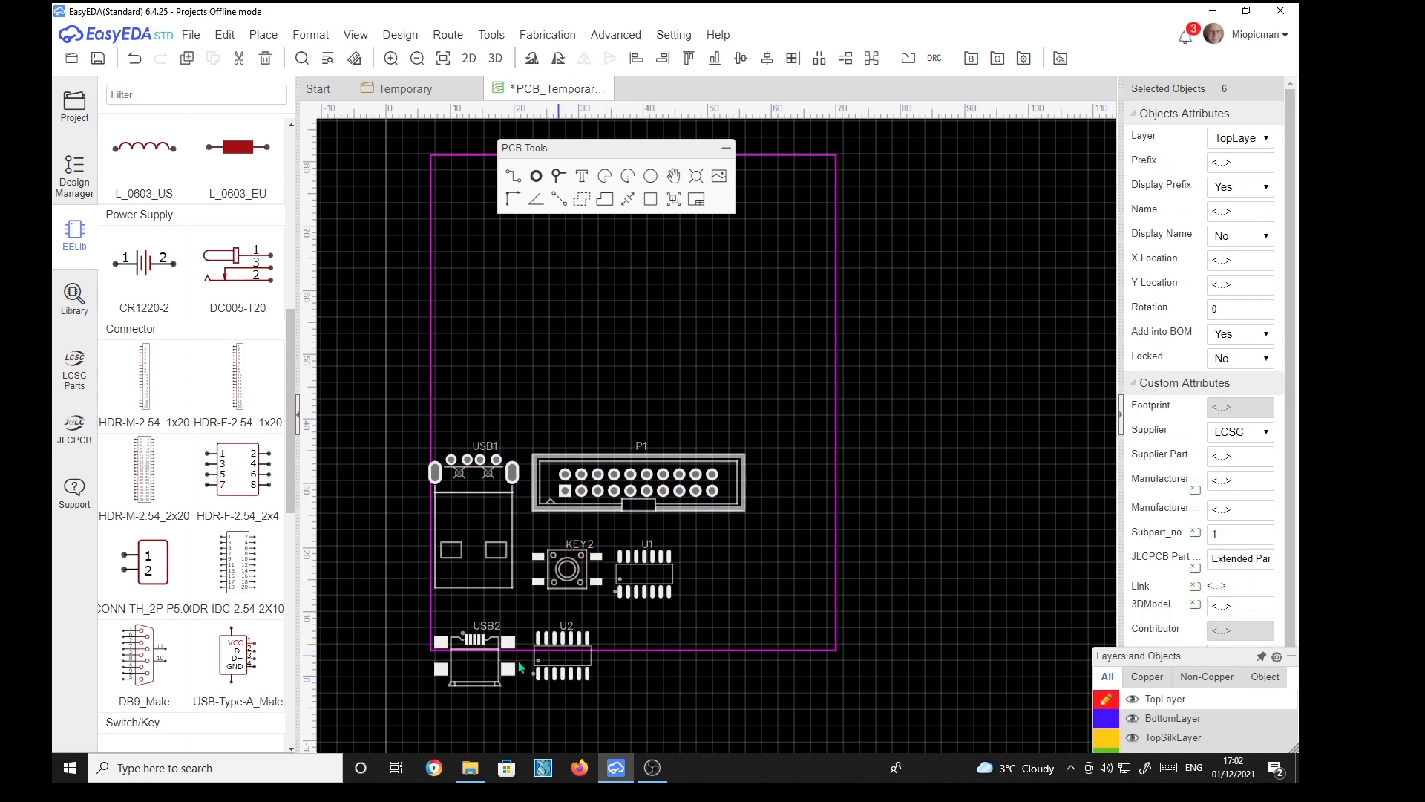
left_click_drag(484, 678, 530, 540)
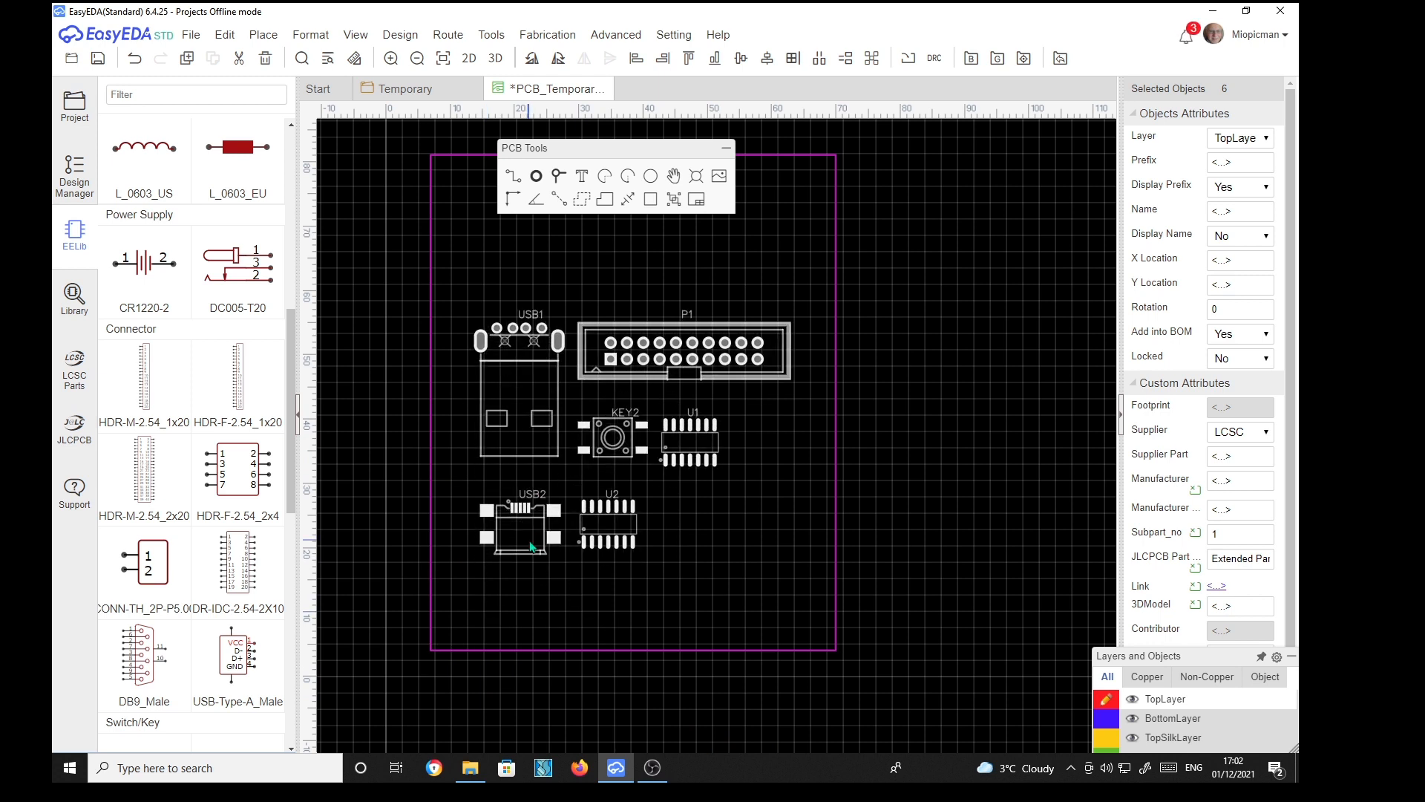
left_click(939, 233)
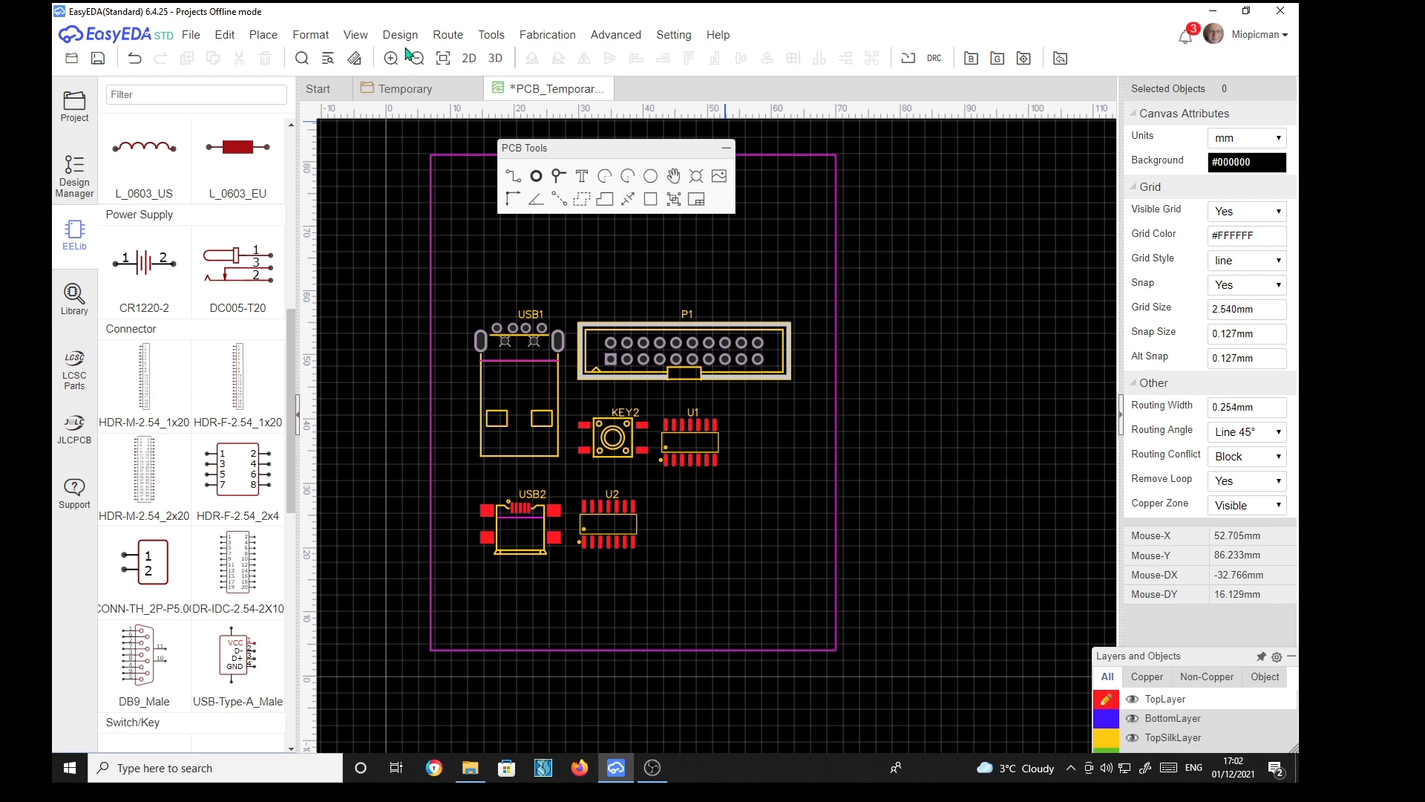
View the board in 3D, then return to the PCB editor
left_click(497, 58)
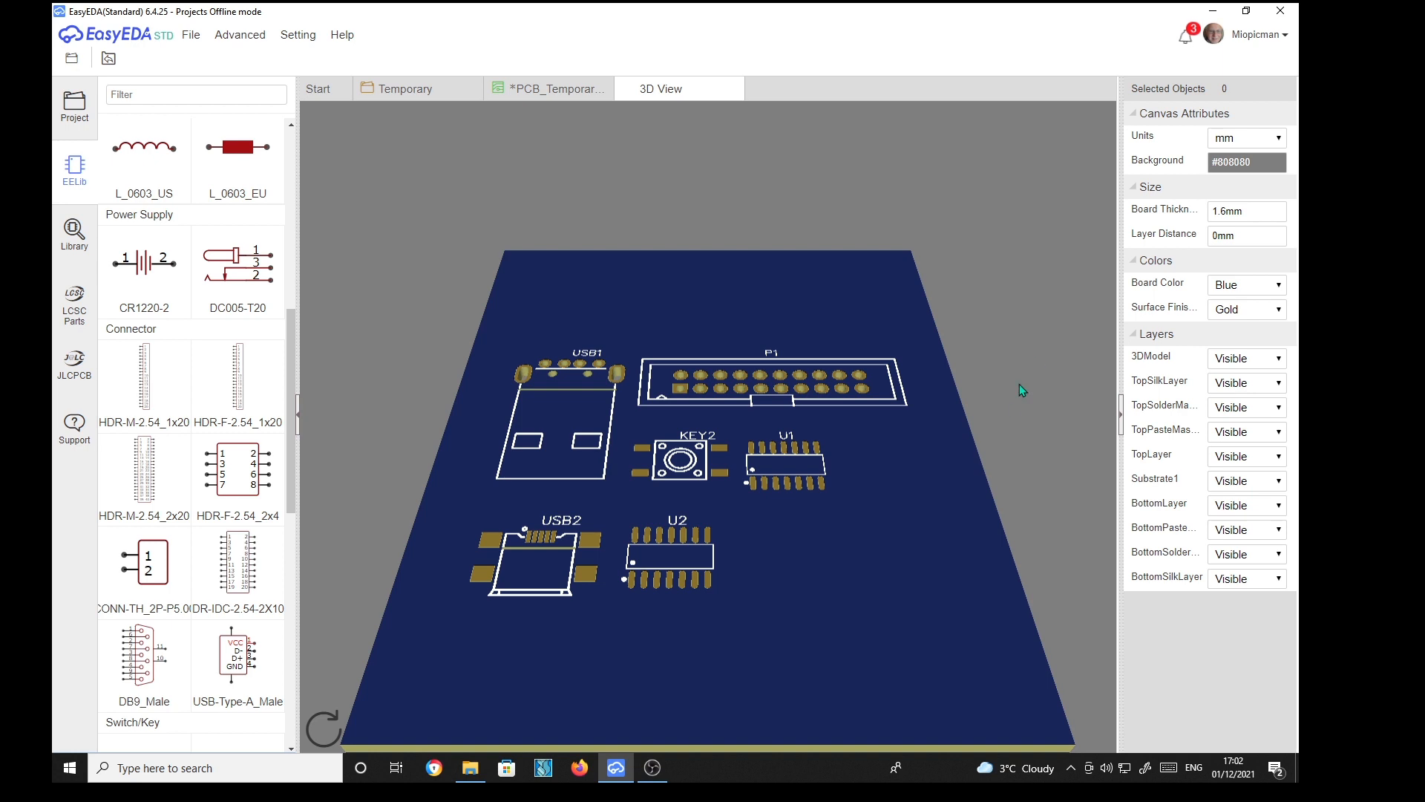
scroll(929, 437, "down", 2)
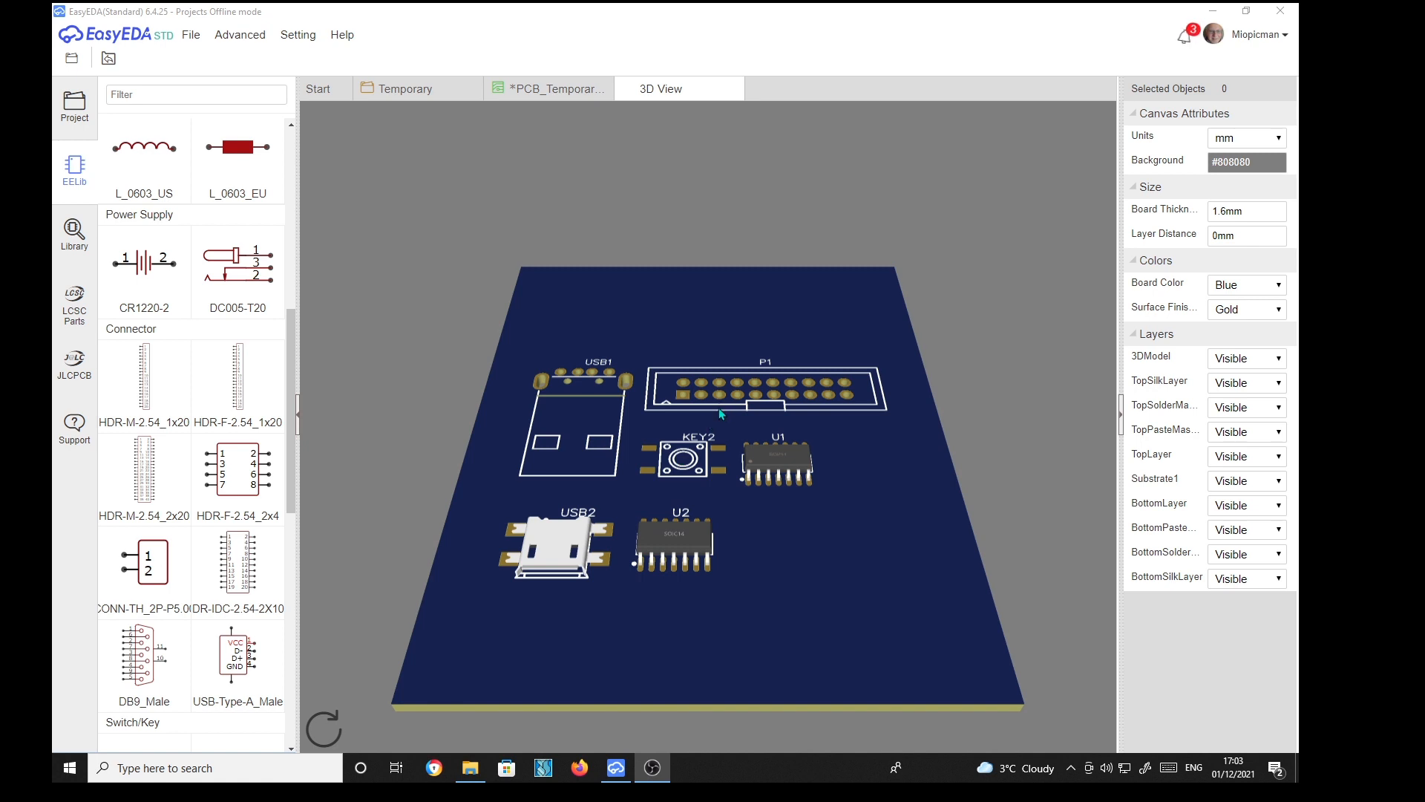
left_click(568, 90)
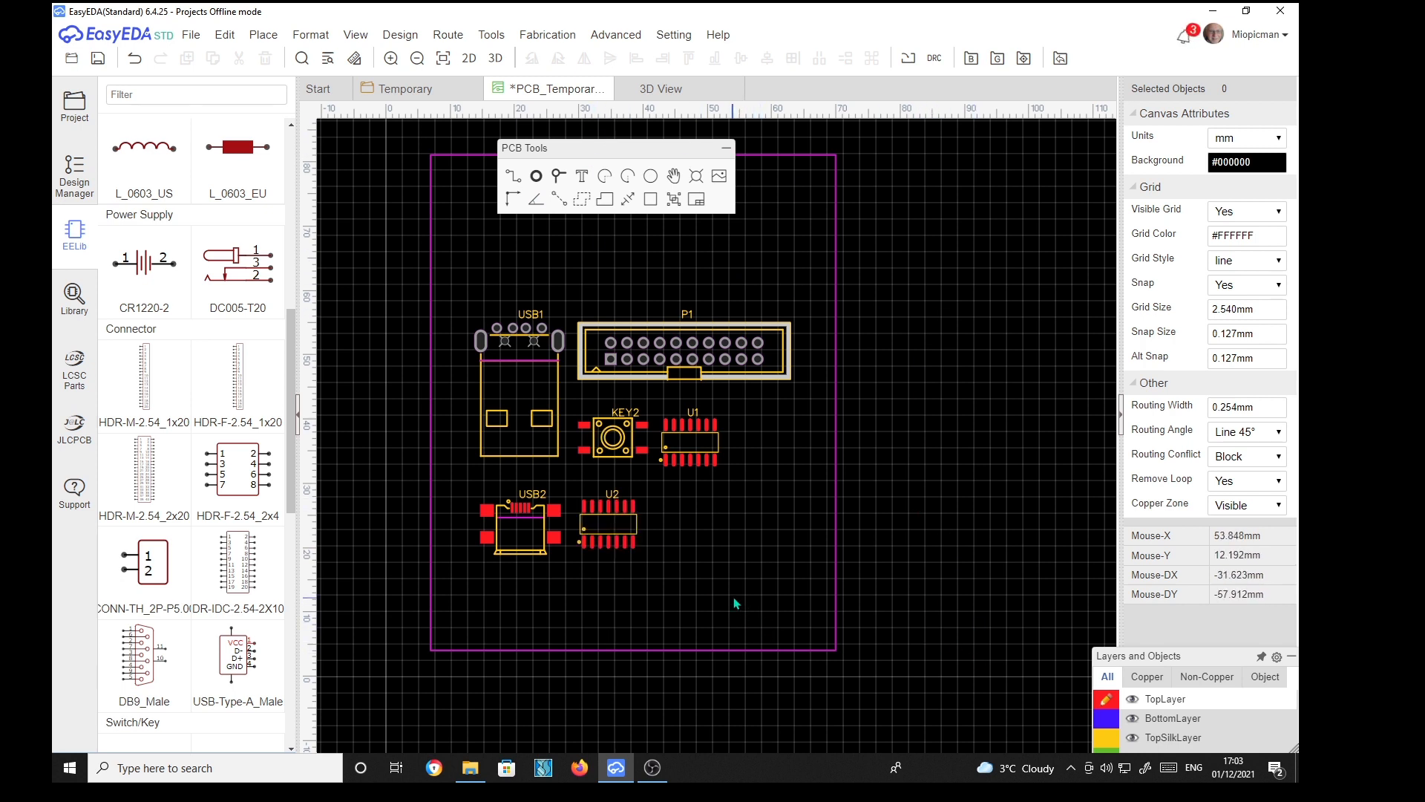
Open the 3D model manager for USB1 and assign the USB-A-TH_48037-0001 model from the search results
left_click(515, 395)
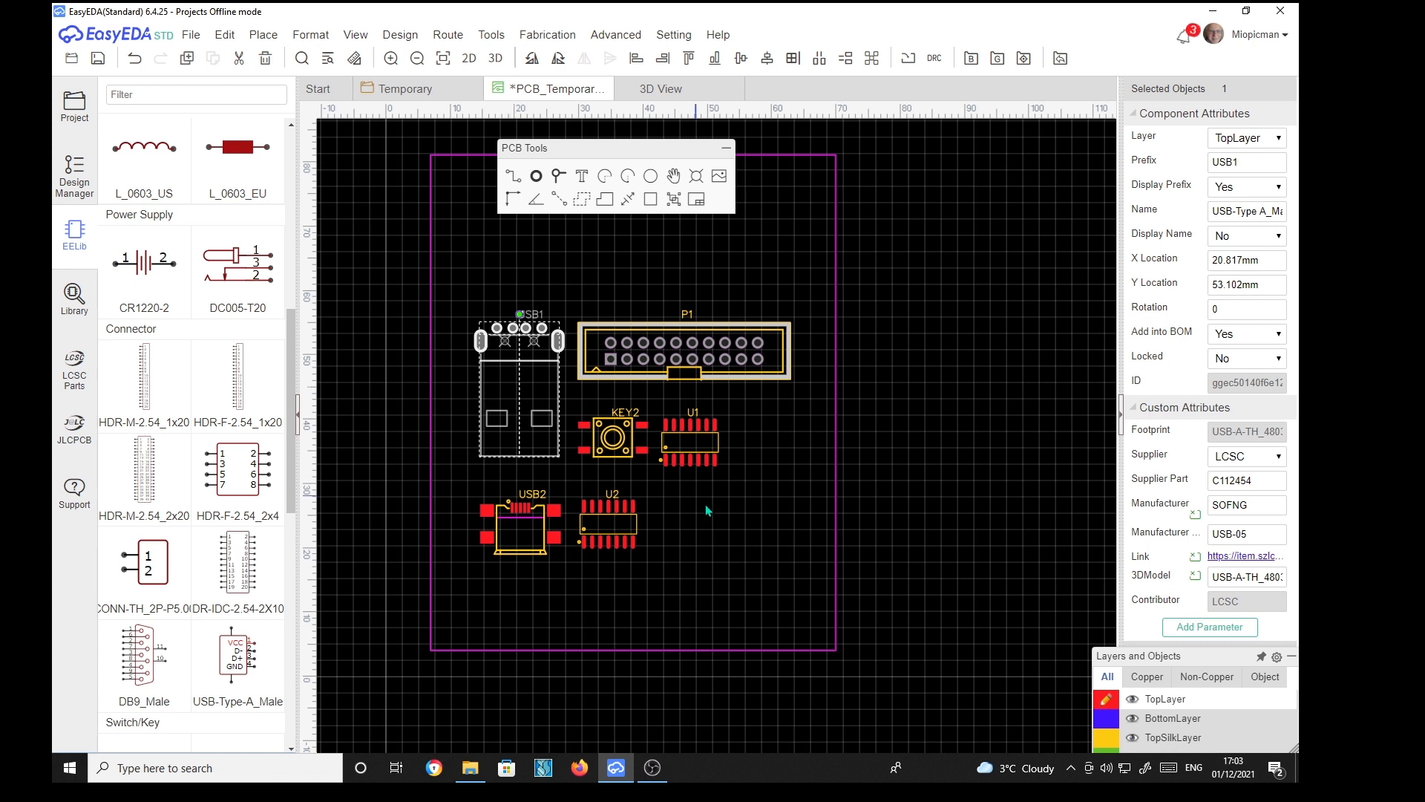
left_click(1240, 577)
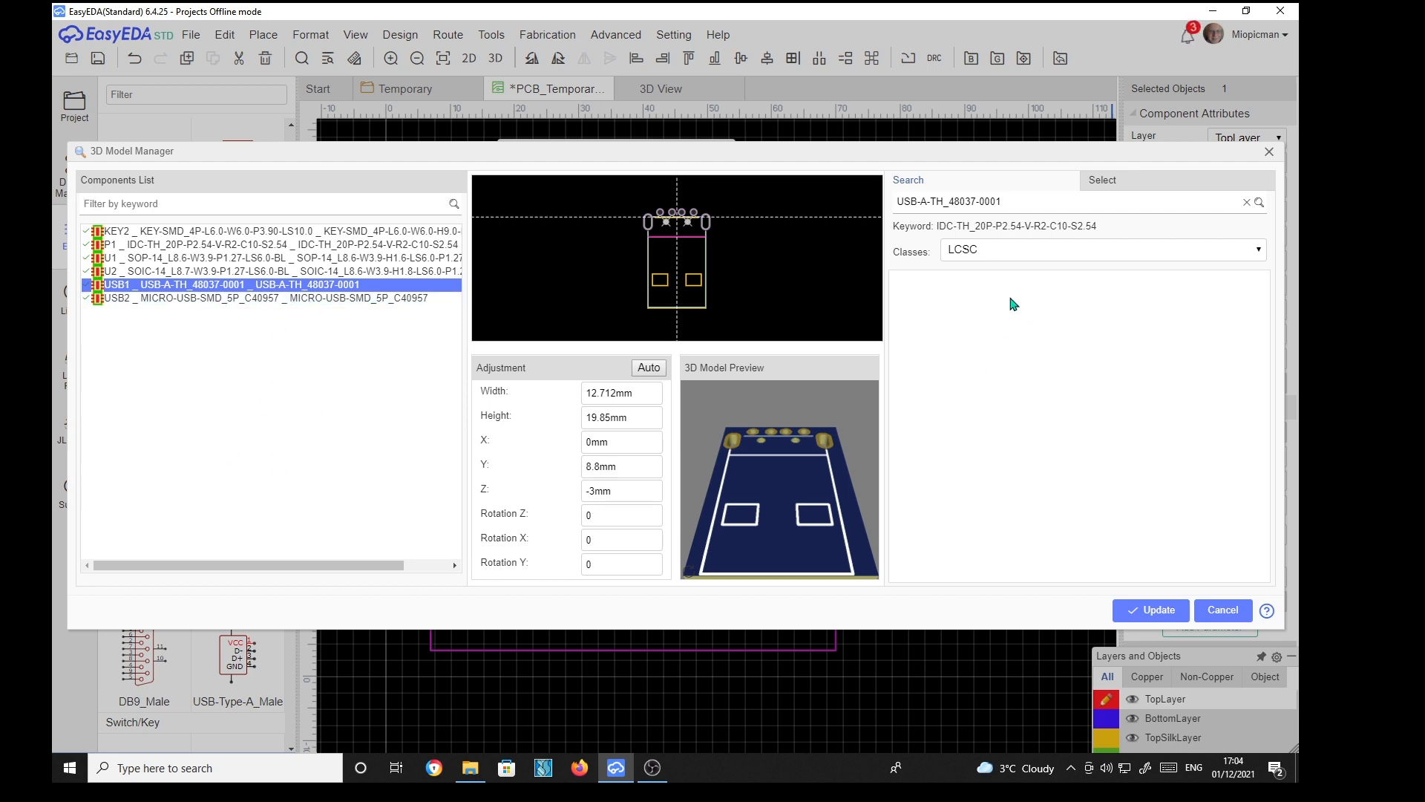
left_click(1260, 203)
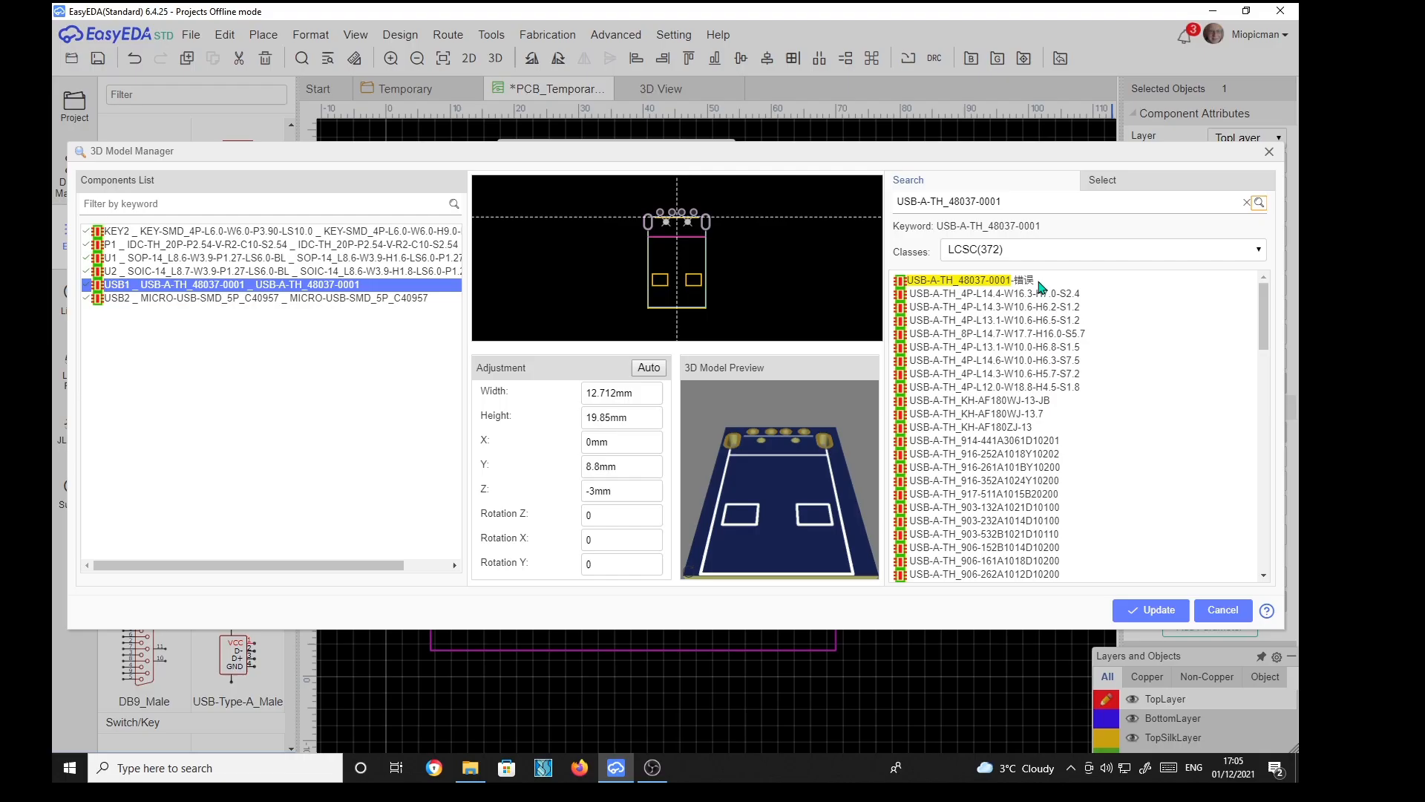
left_click(958, 285)
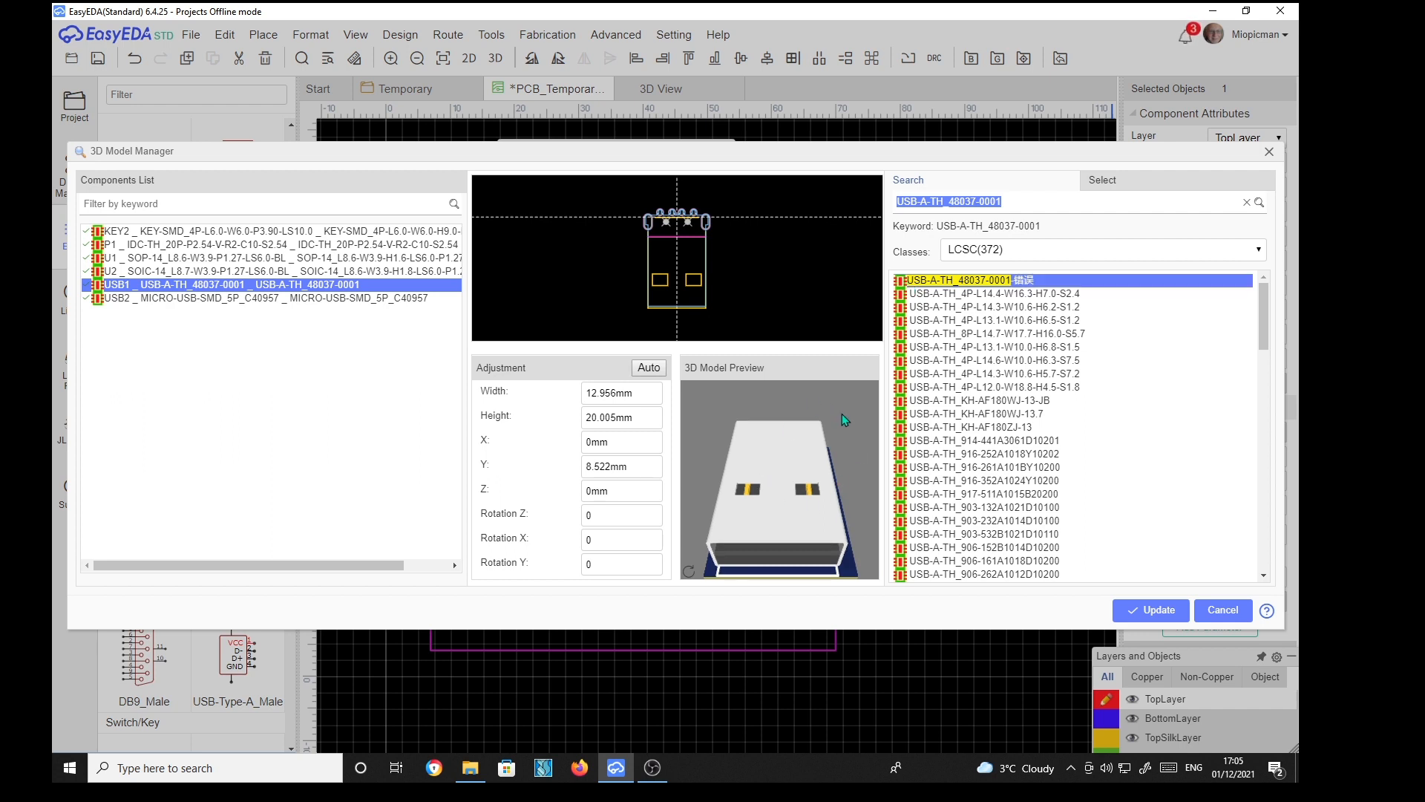
Set the USB1 model's Z offset to -4 mm
left_click_drag(838, 409, 862, 598)
left_click_drag(843, 458, 805, 515)
left_click(622, 492)
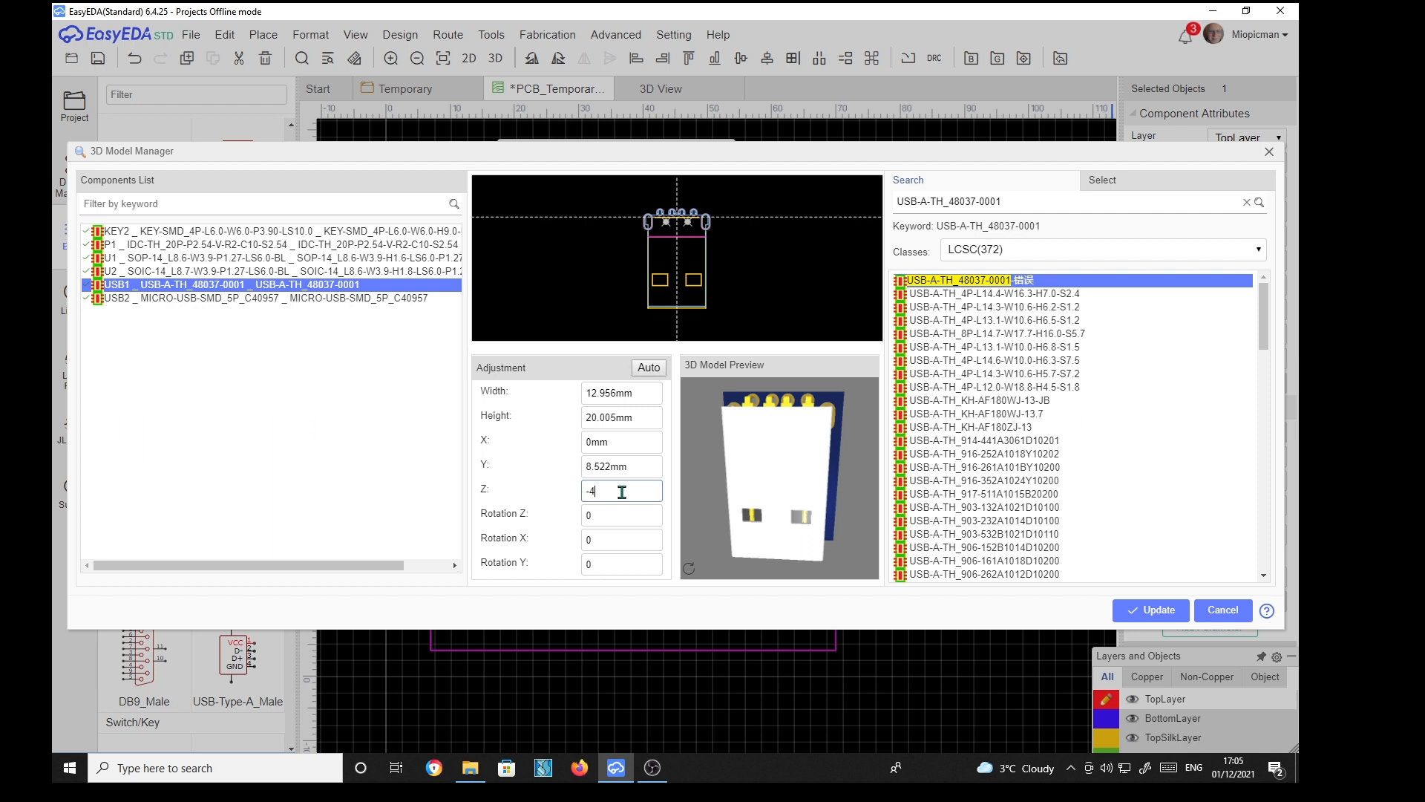
key("Return")
Set the USB1 model's Y offset to 5 mm
left_click_drag(862, 427, 853, 587)
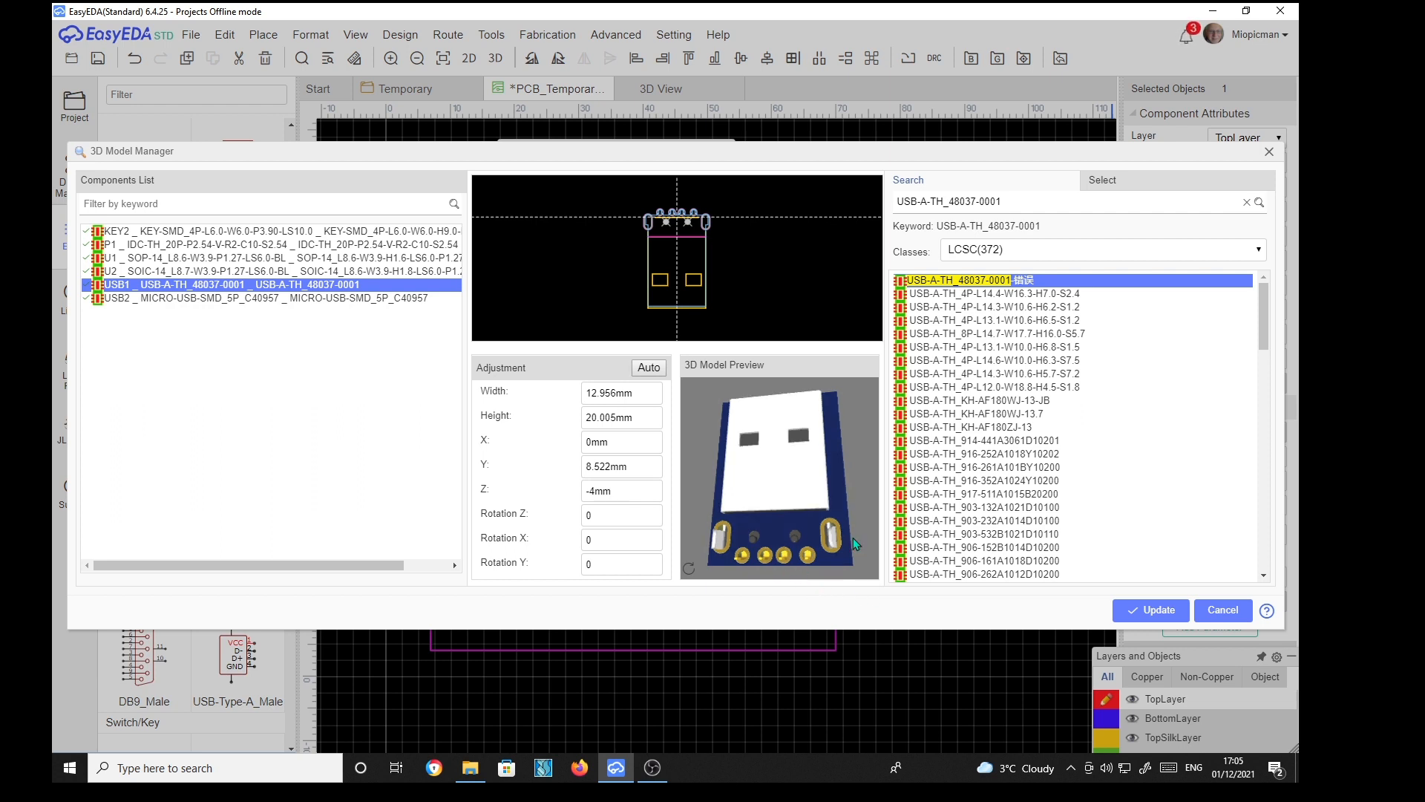
left_click_drag(860, 487, 821, 504)
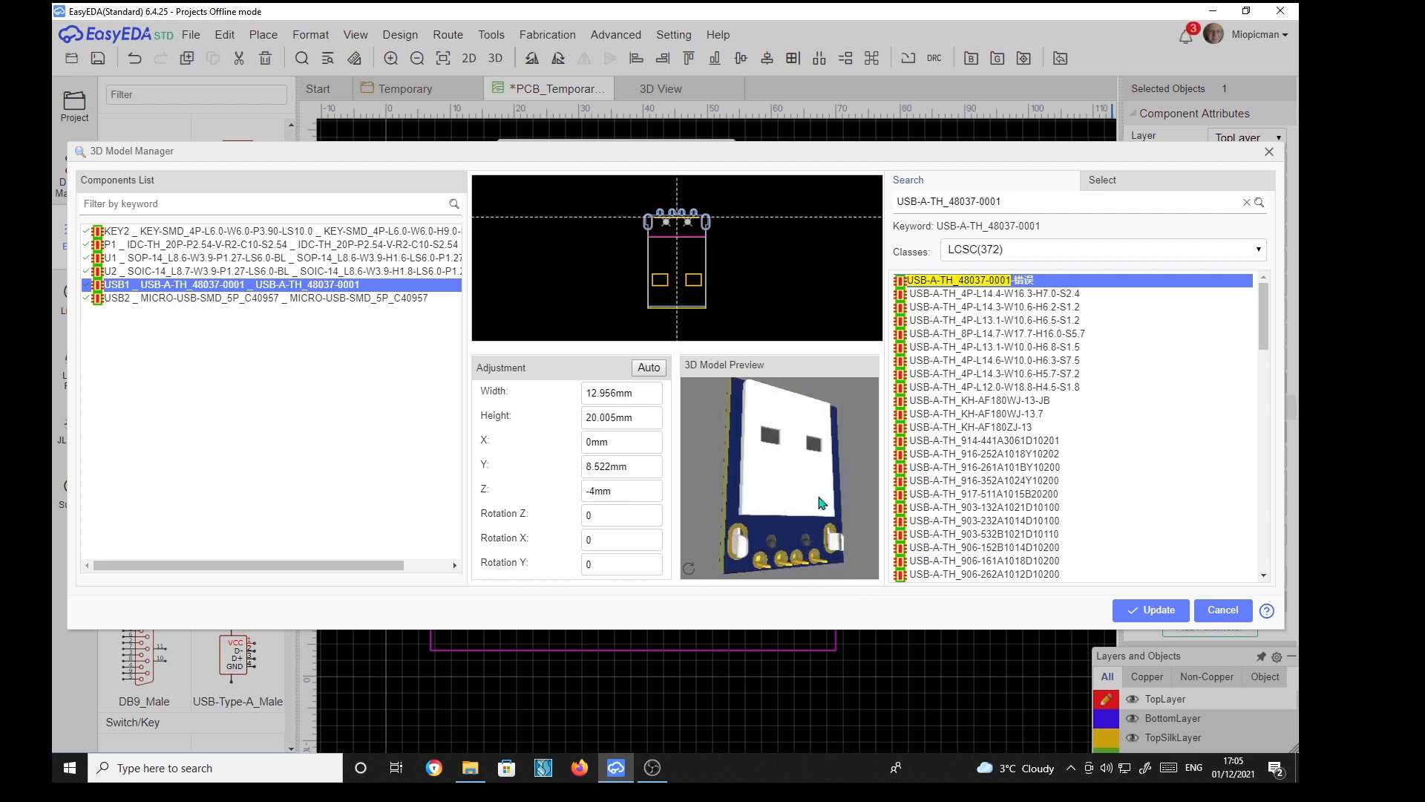
left_click(645, 468)
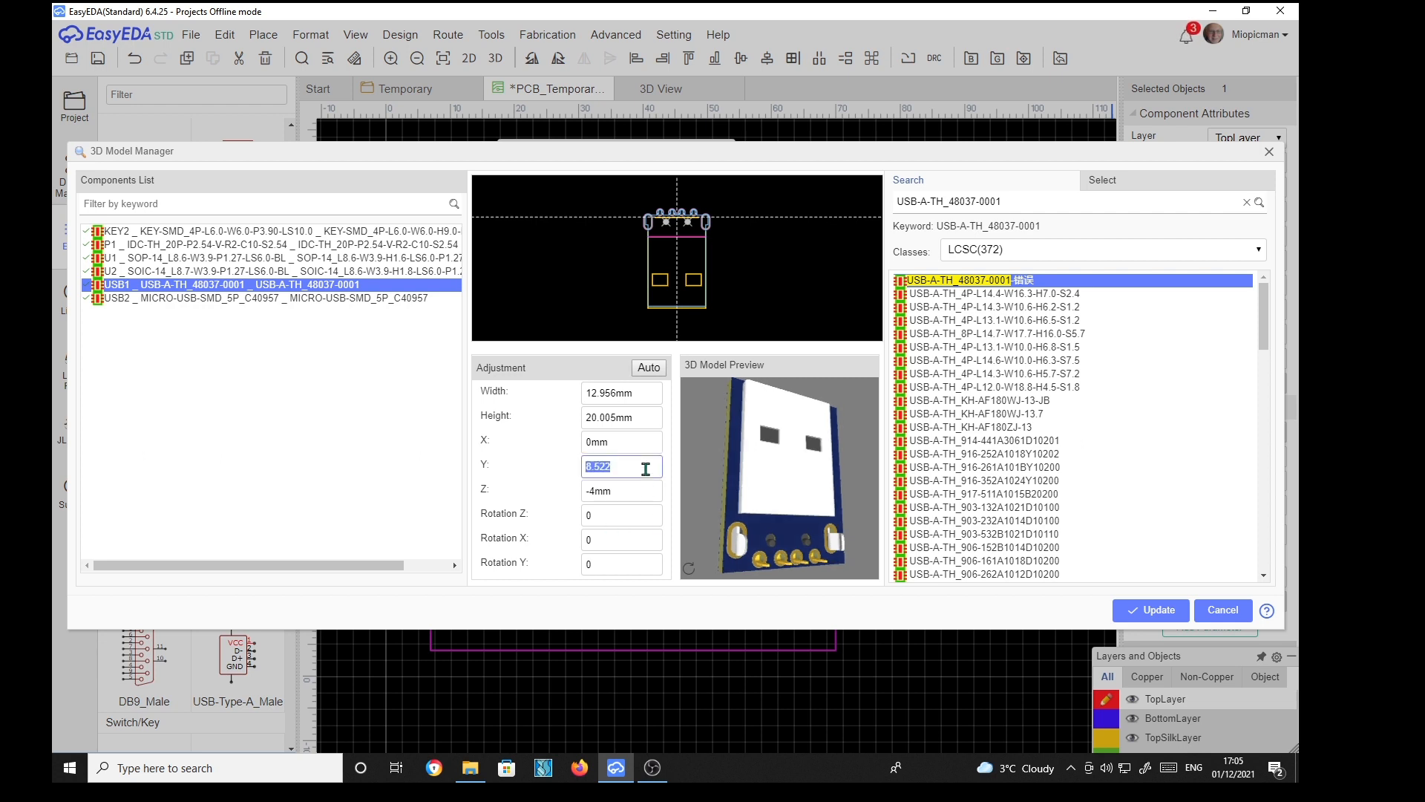
type("5")
key("Return")
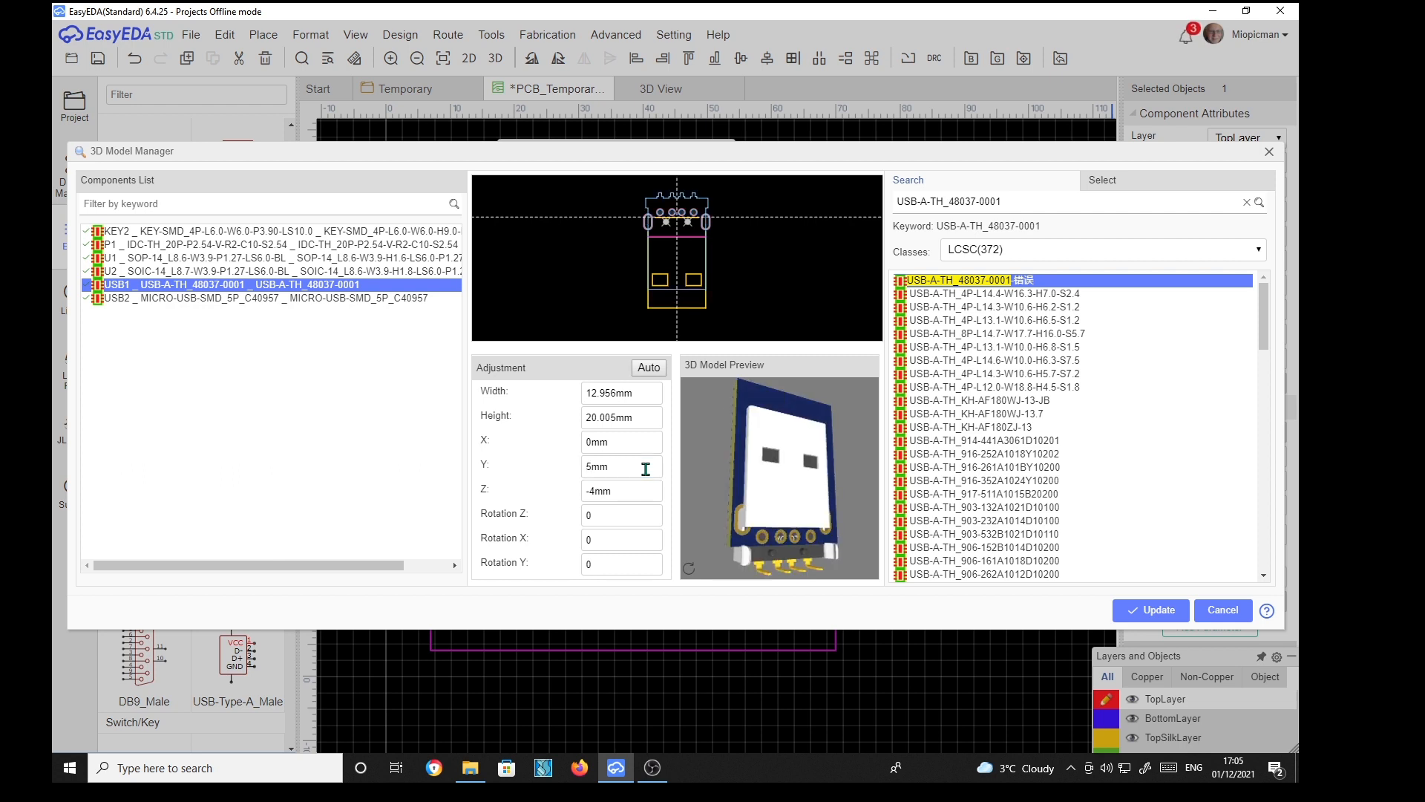
Set the USB1 model's Y offset to 9 mm
left_click(628, 469)
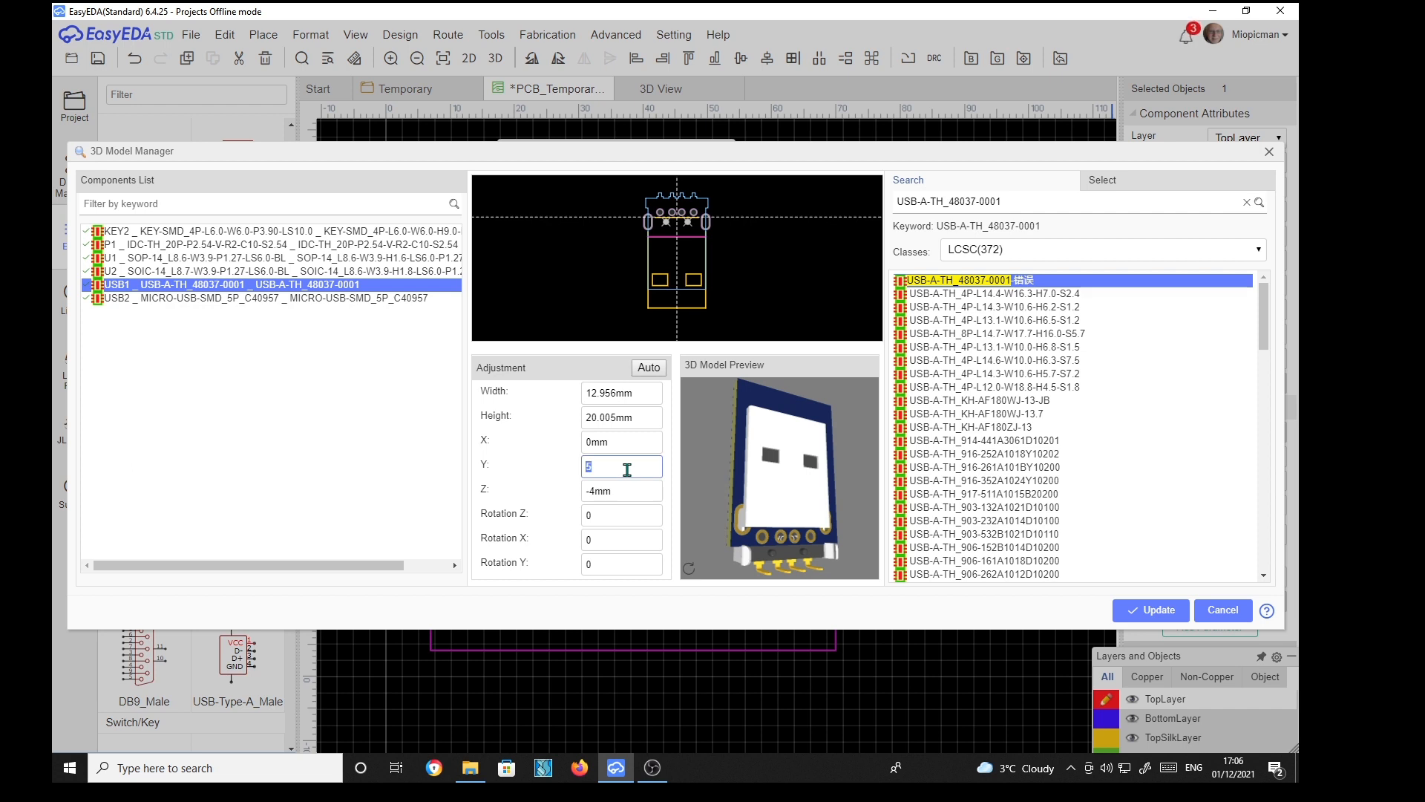
key("Return")
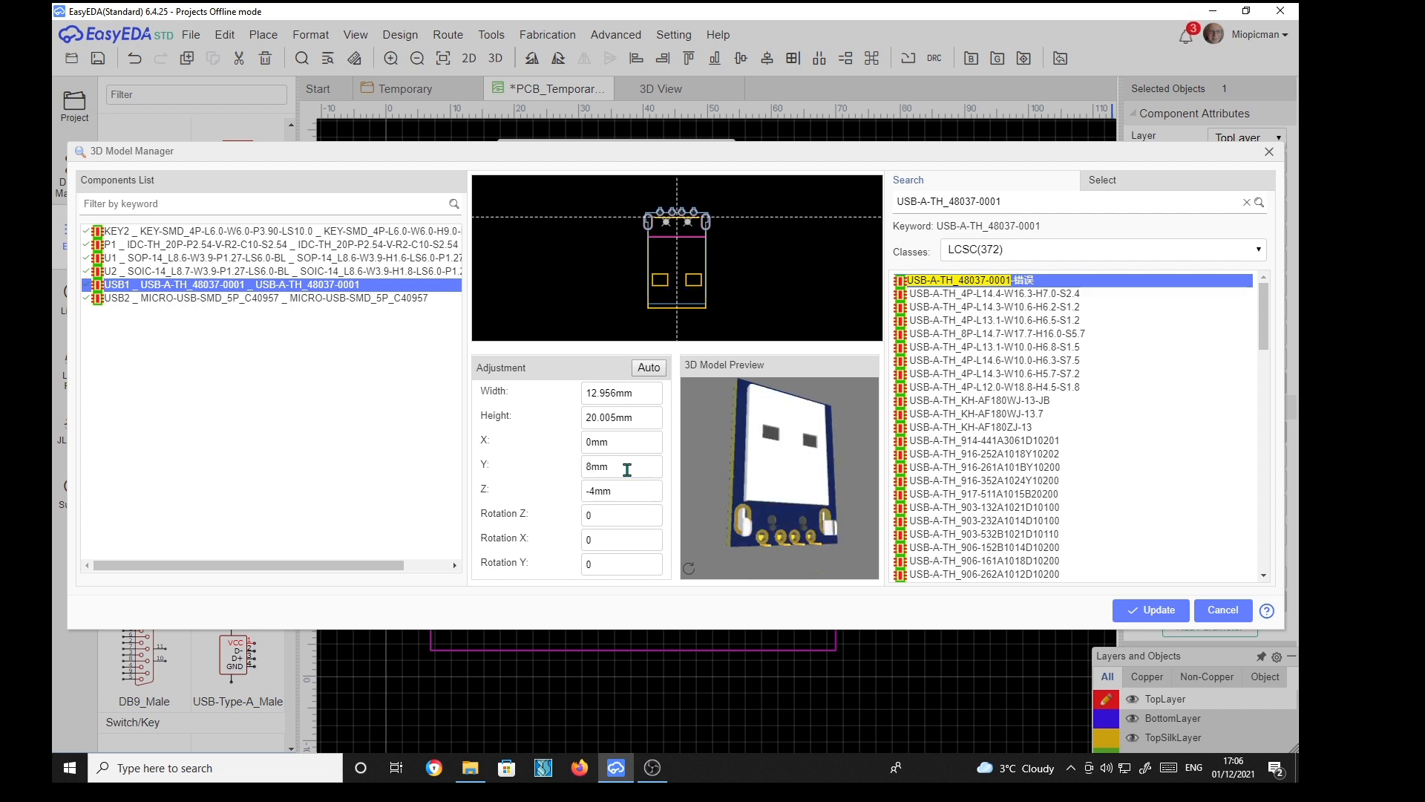
left_click(627, 469)
key("Return")
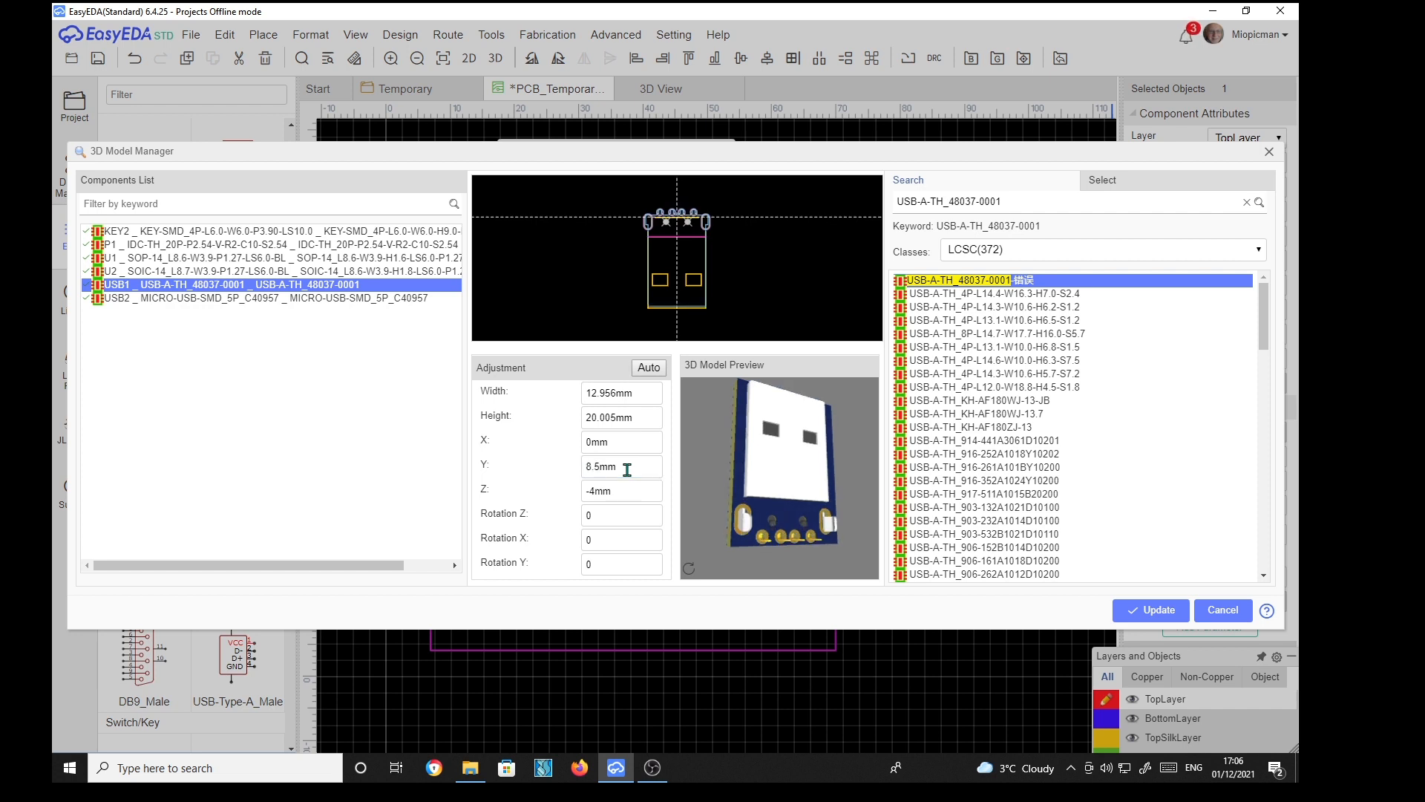
left_click(627, 470)
type("9")
key("Return")
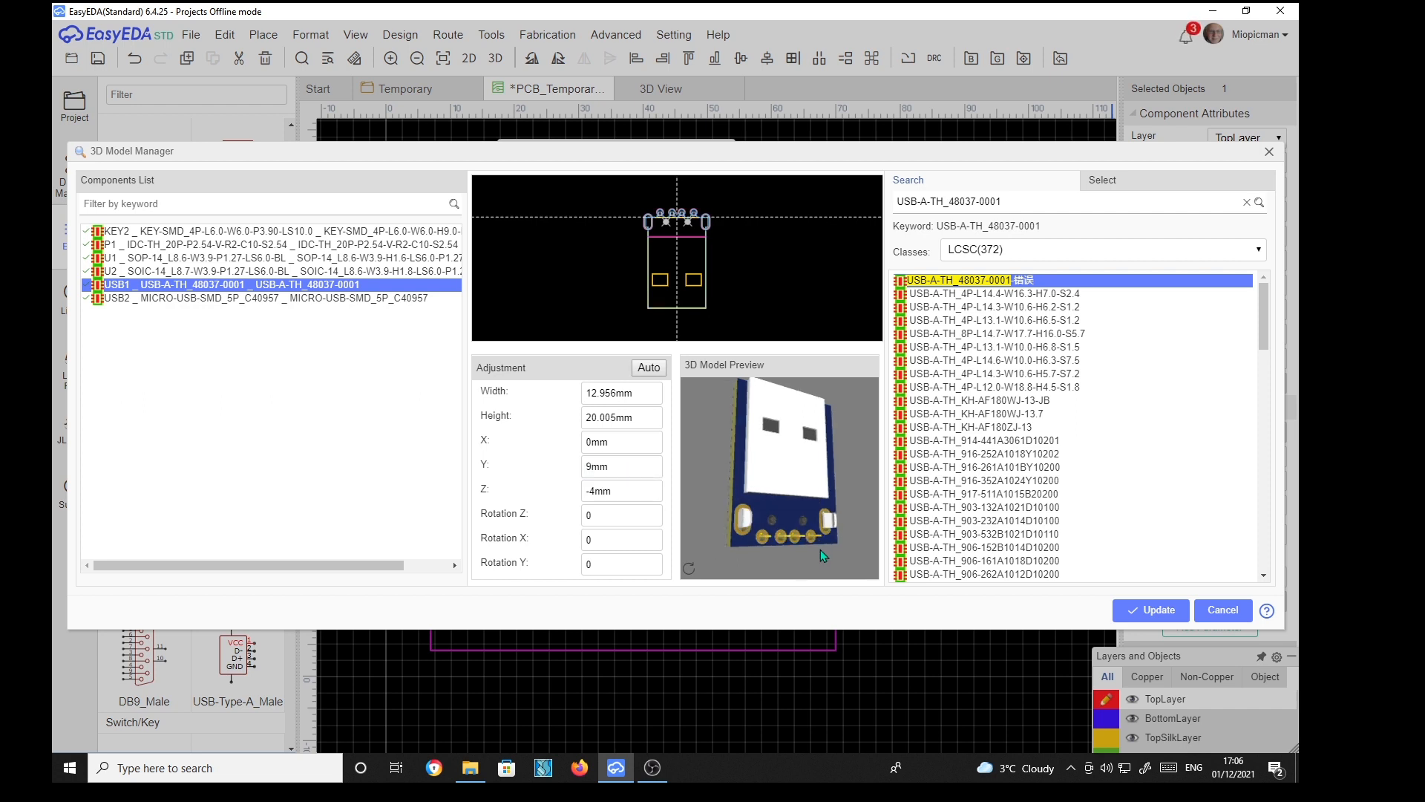
Inspect how the USB connector model sits on the board by orbiting the 3D preview
mouse_move(850, 537)
left_mouse_down()
mouse_move(769, 540)
mouse_move(840, 536)
left_mouse_up()
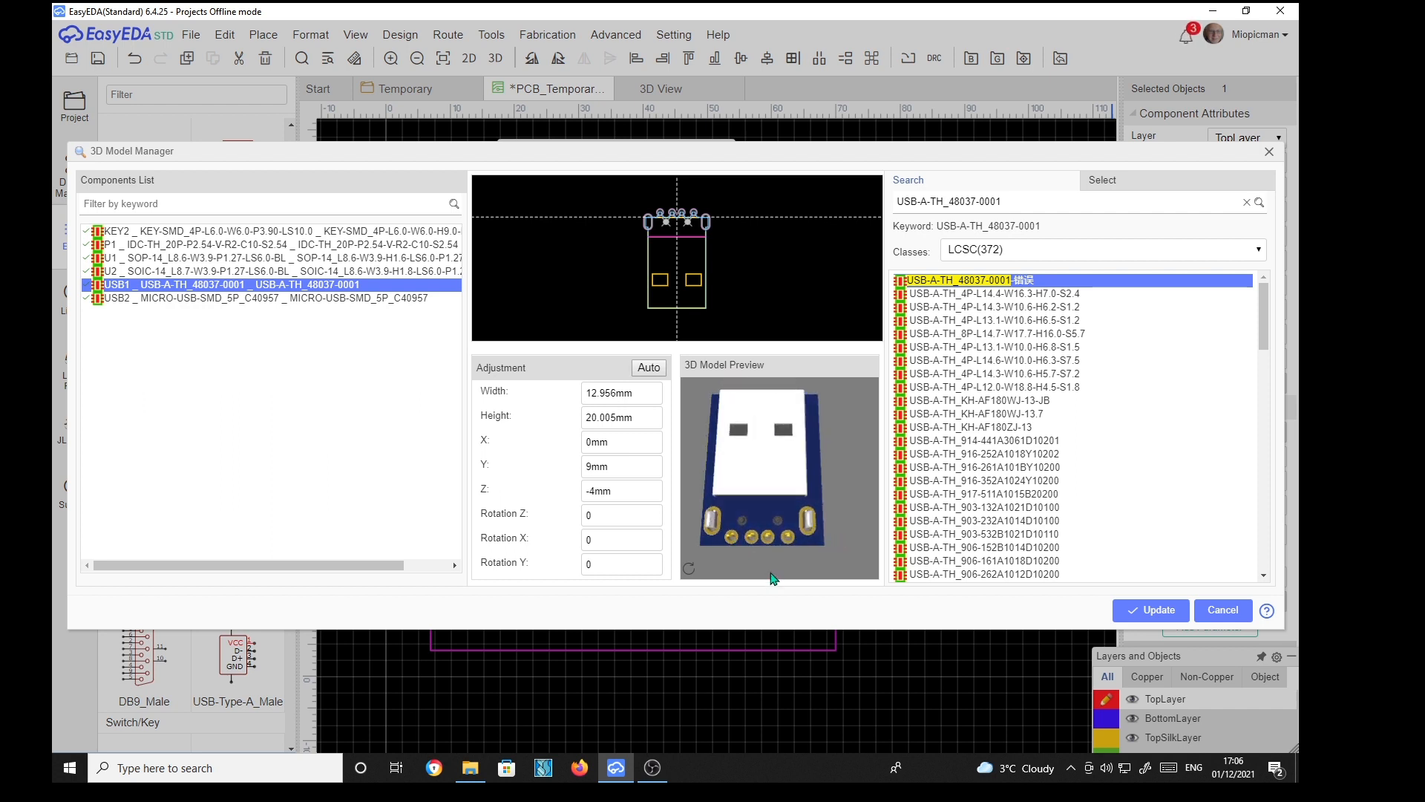
scroll(757, 549, "up", 5)
right_click_drag(763, 541, 835, 347)
right_click_drag(742, 470, 789, 377)
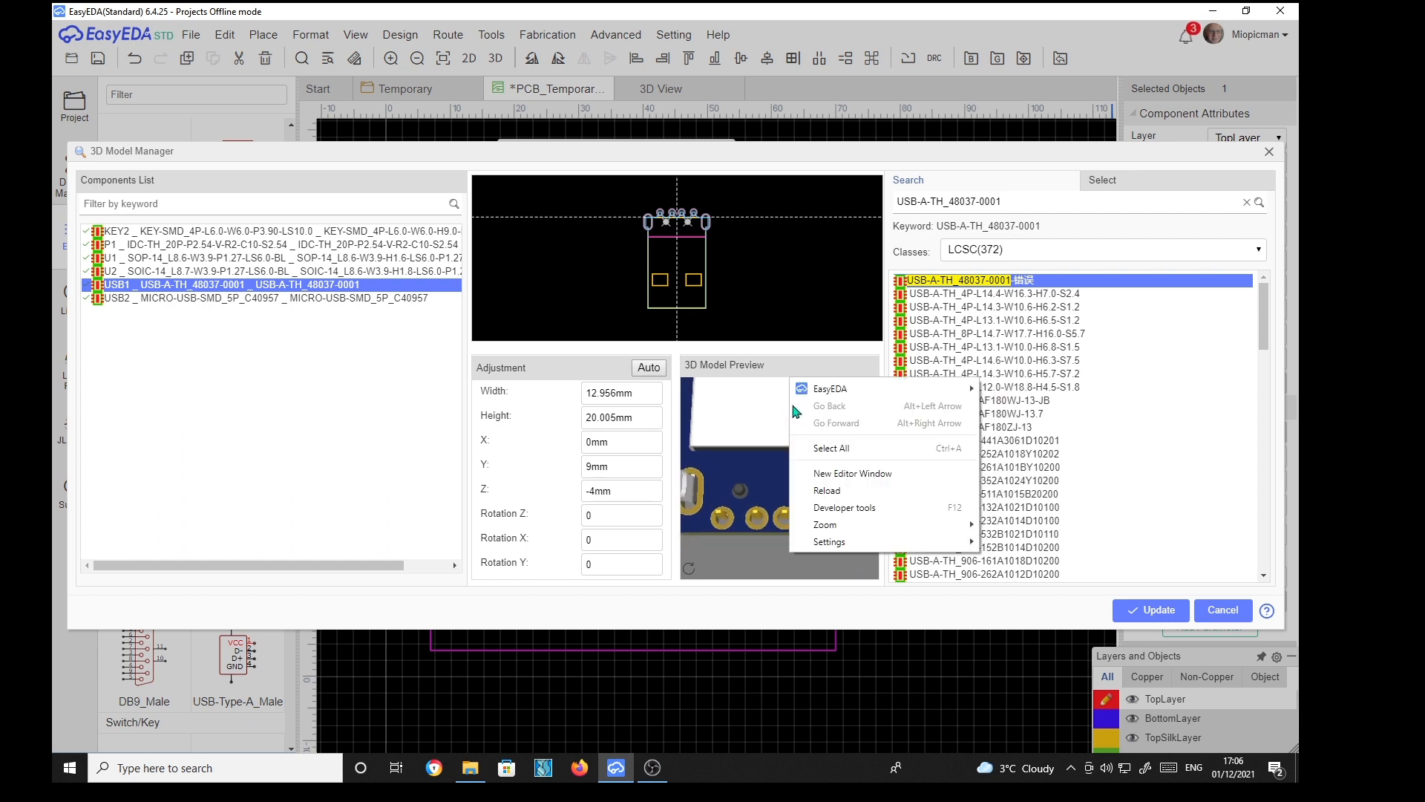
left_click(769, 429)
left_click_drag(761, 425, 800, 382)
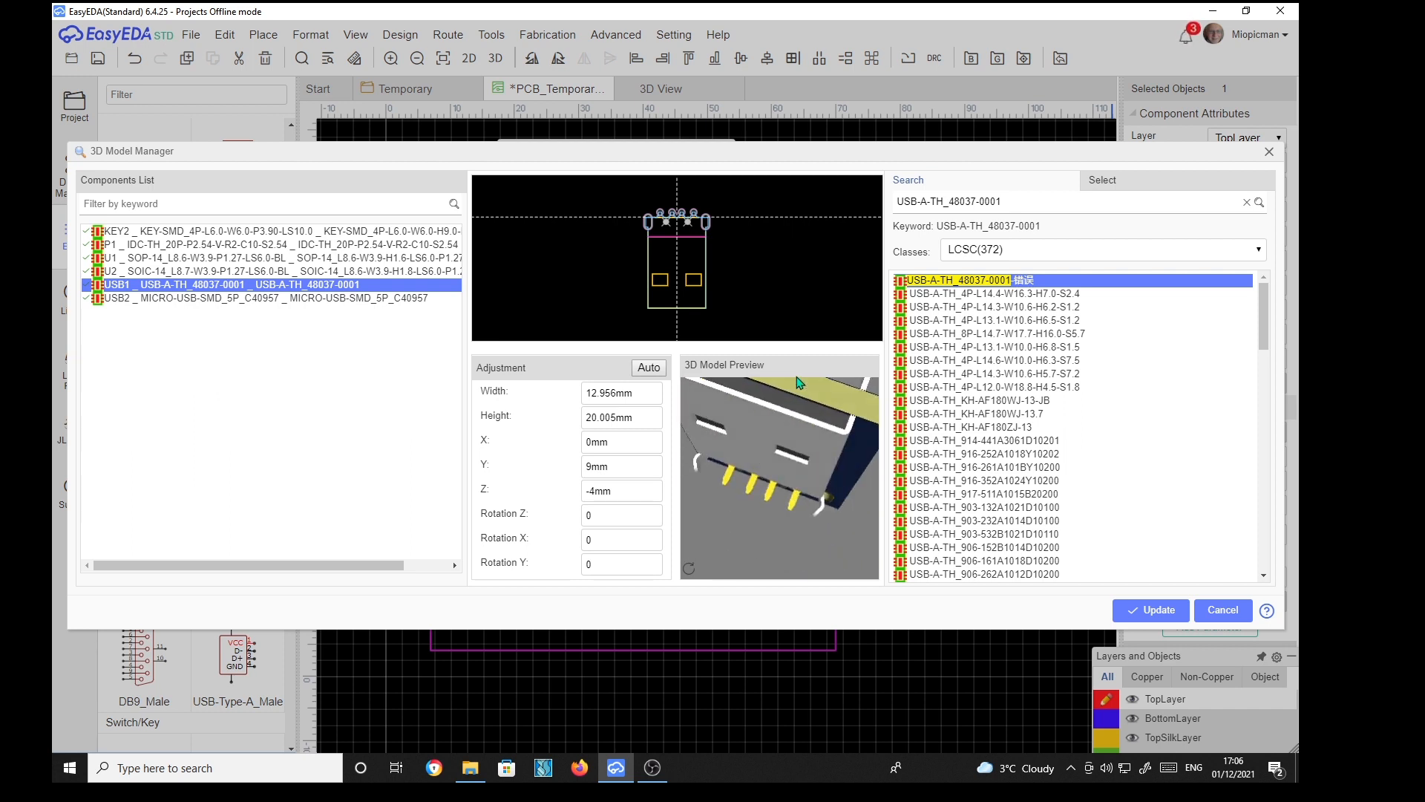
left_click_drag(780, 457, 847, 464)
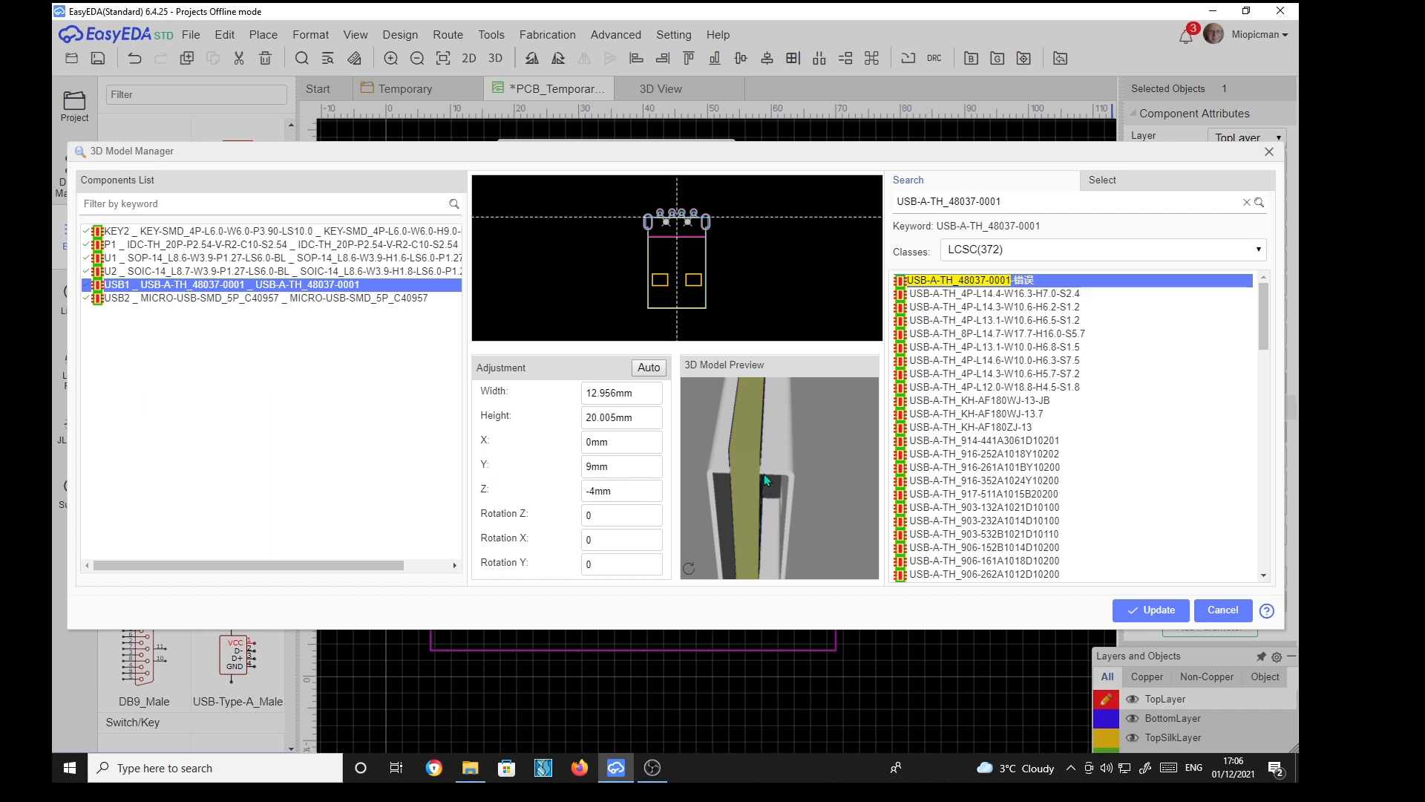
left_click_drag(794, 507, 804, 496)
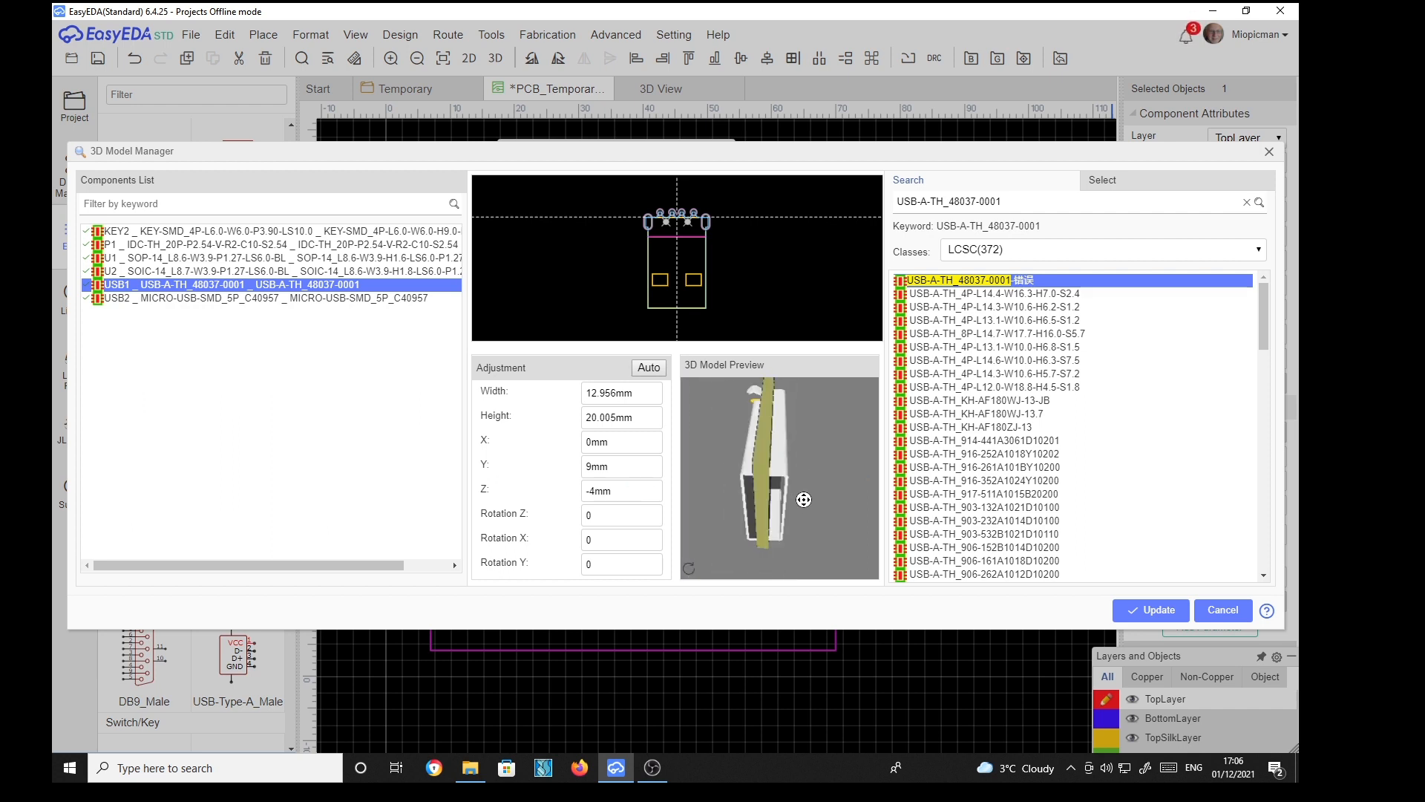
left_click_drag(702, 484, 790, 492)
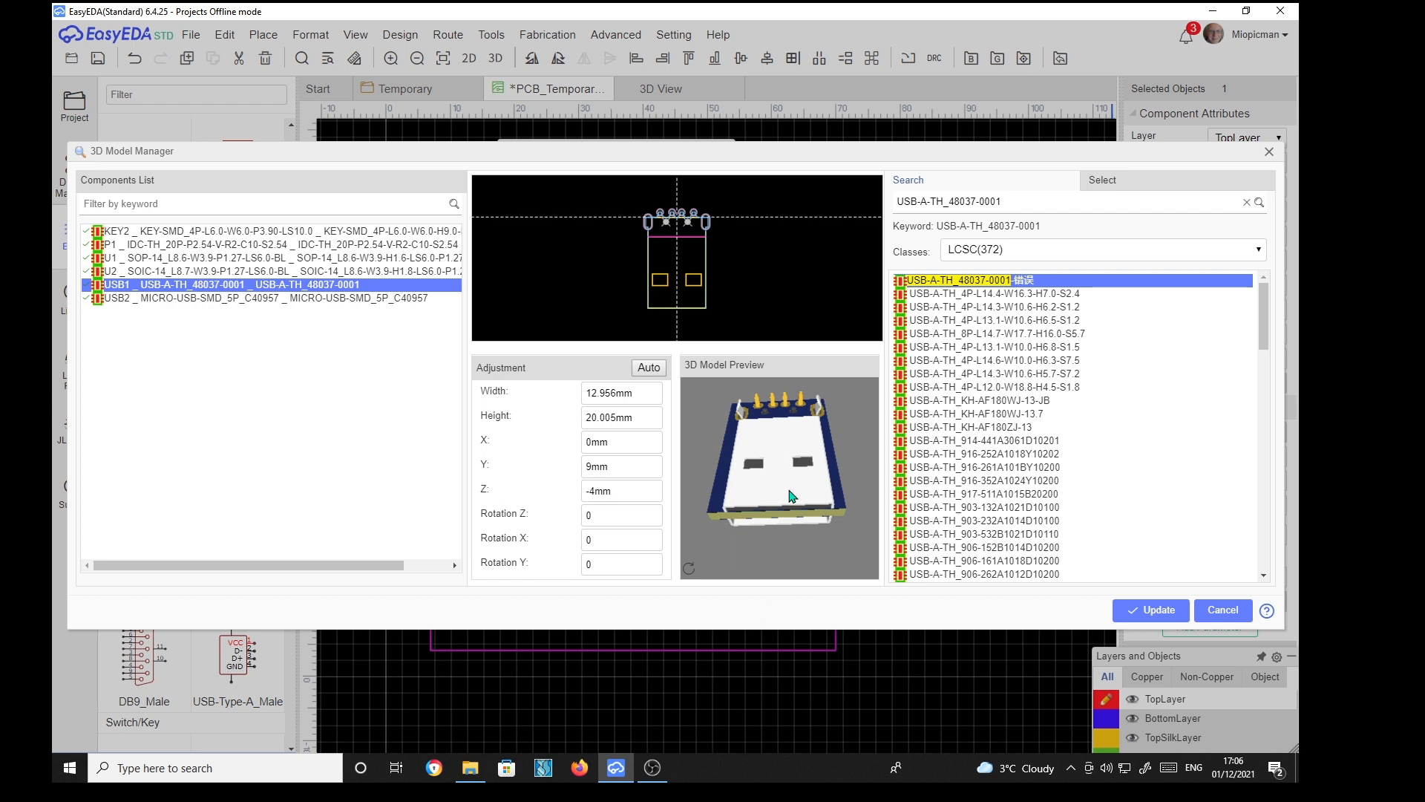
Set the USB1 model's Z offset to -2 mm and apply the model update
left_click(627, 492)
type("-2")
key("Return")
left_click_drag(833, 452, 777, 445)
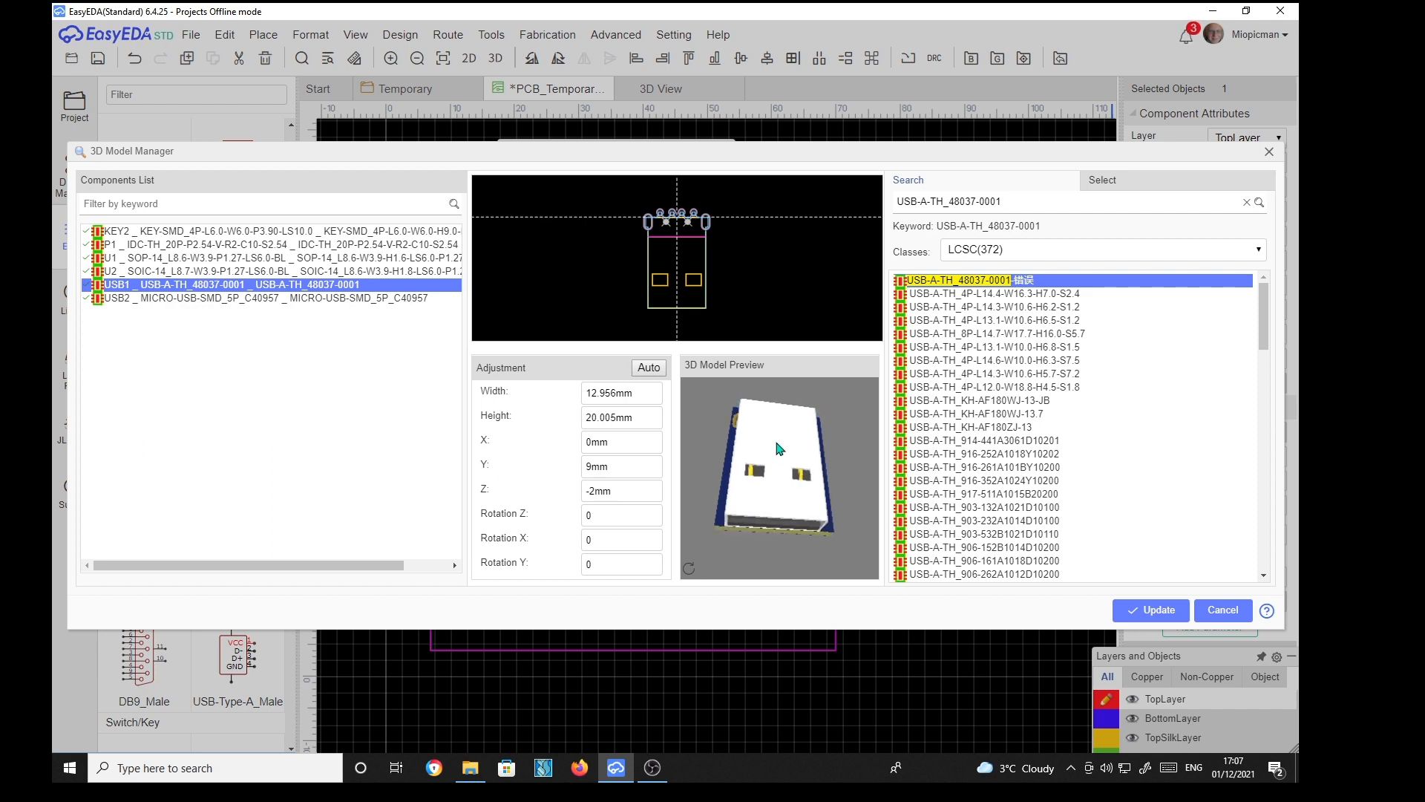
left_click(1160, 612)
left_click(1269, 152)
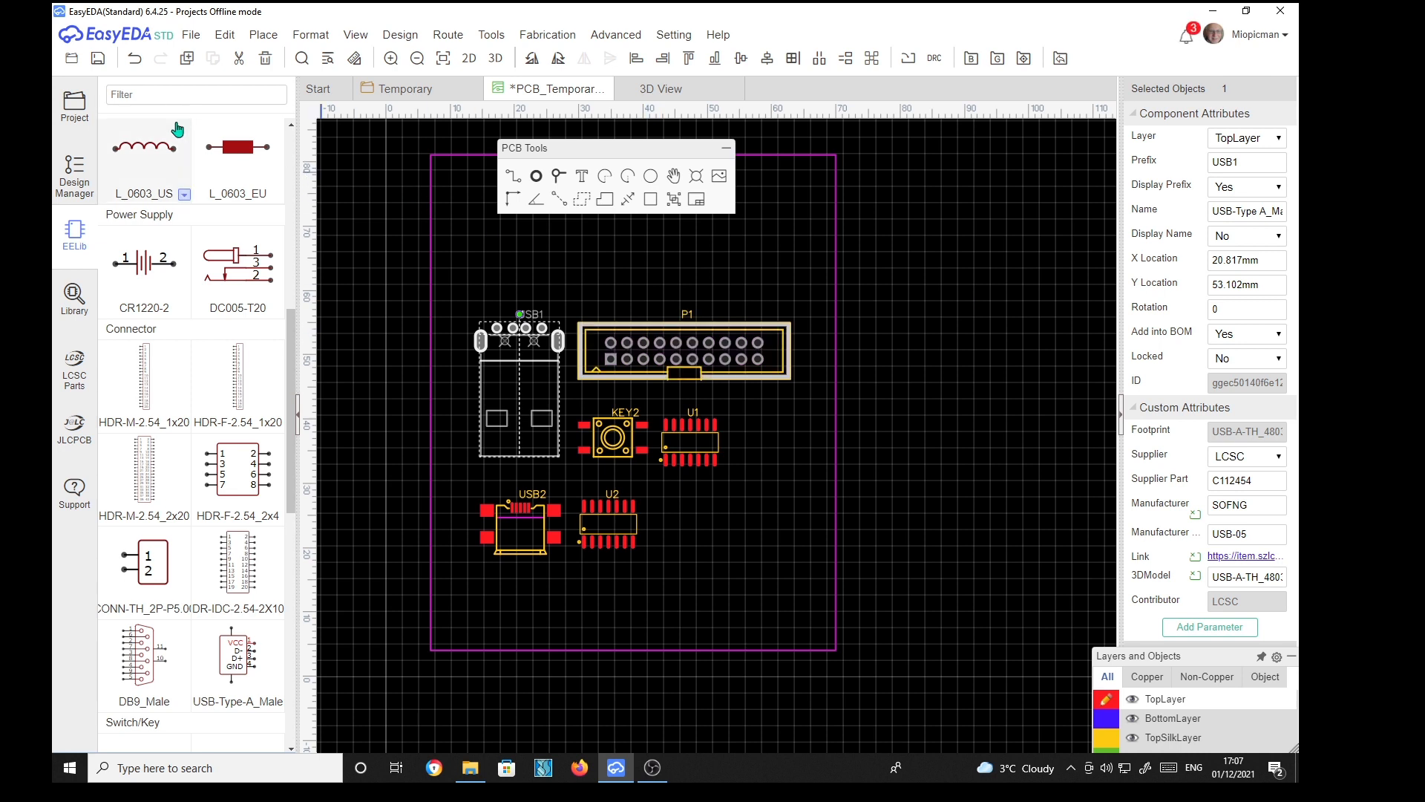
Save the PCB document and switch back to the Temporary schematic
left_click(192, 37)
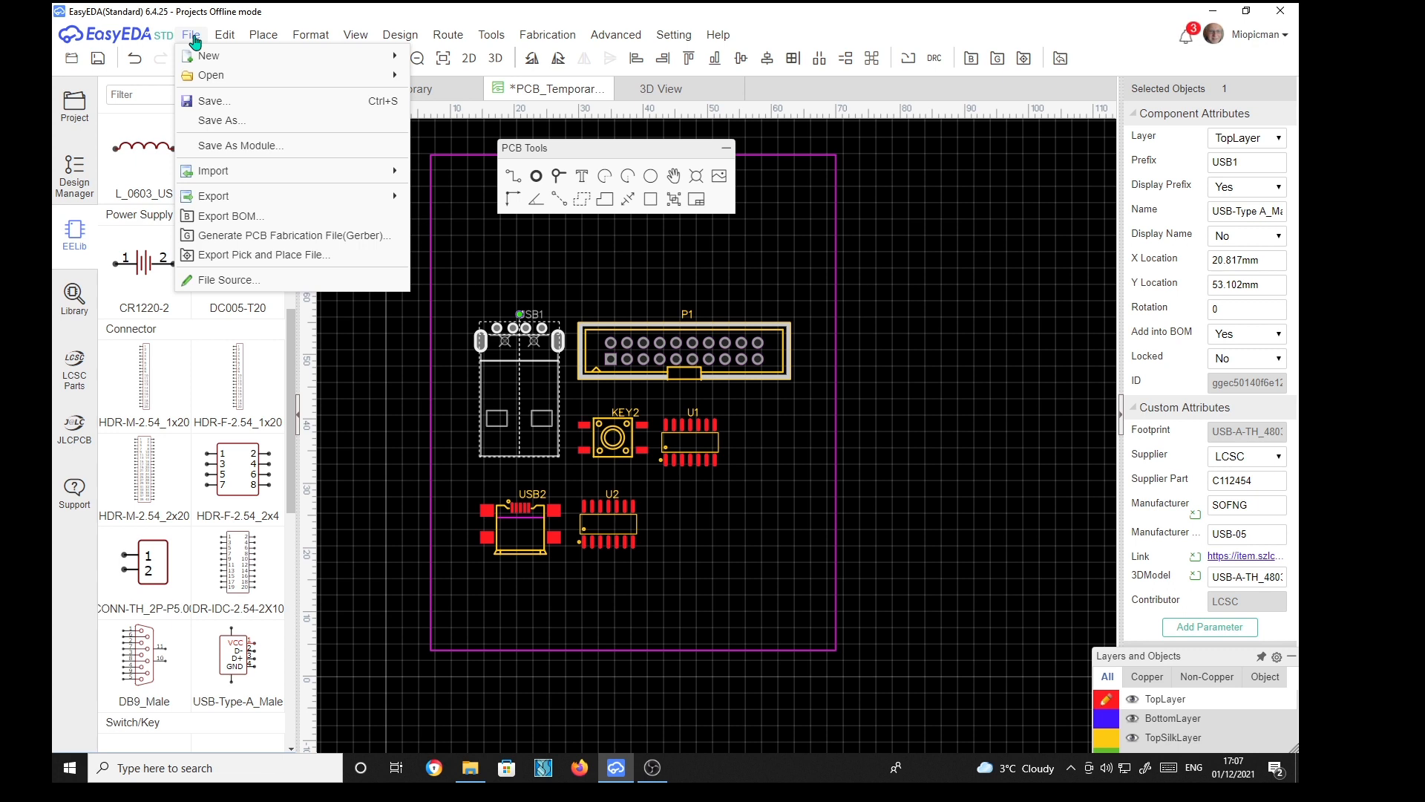
left_click(209, 100)
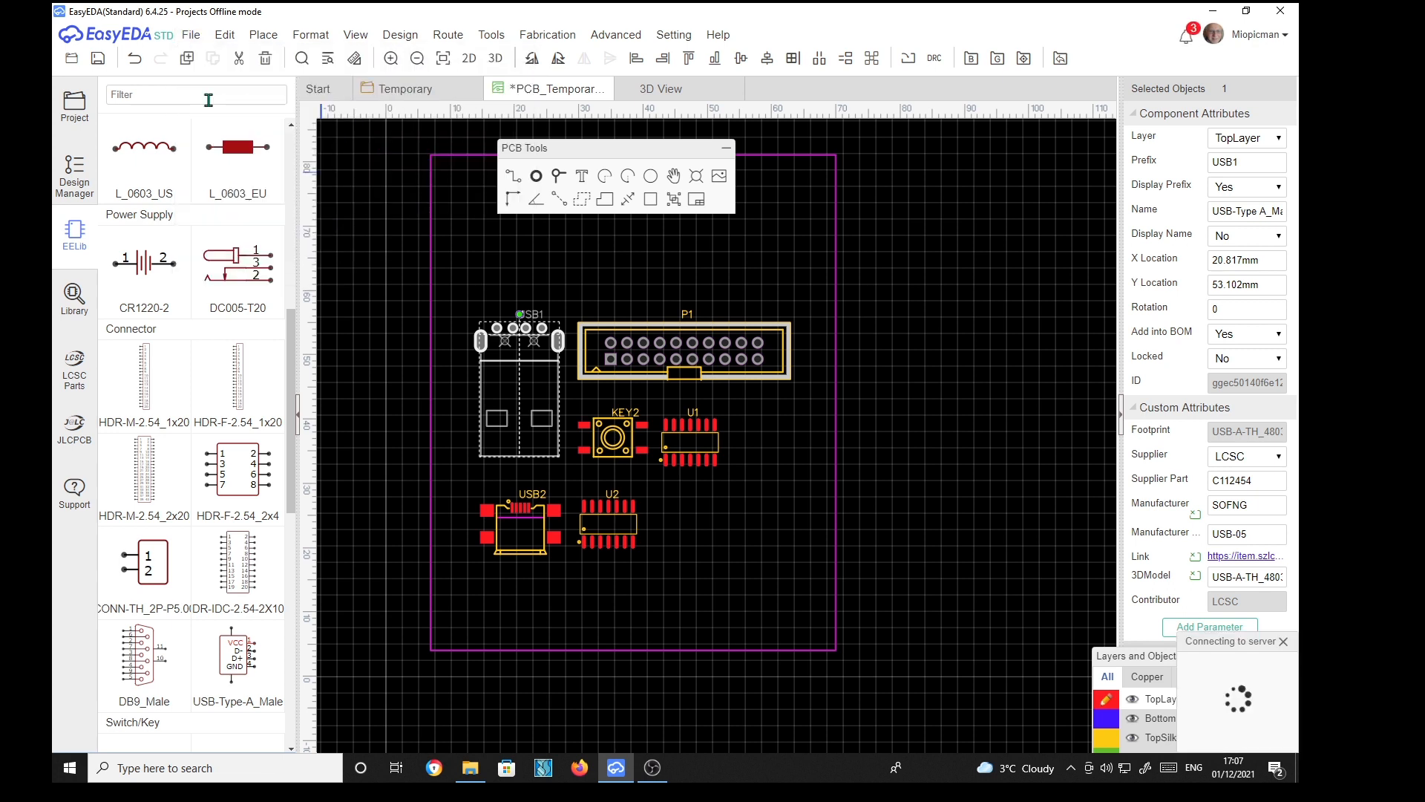
left_click(406, 41)
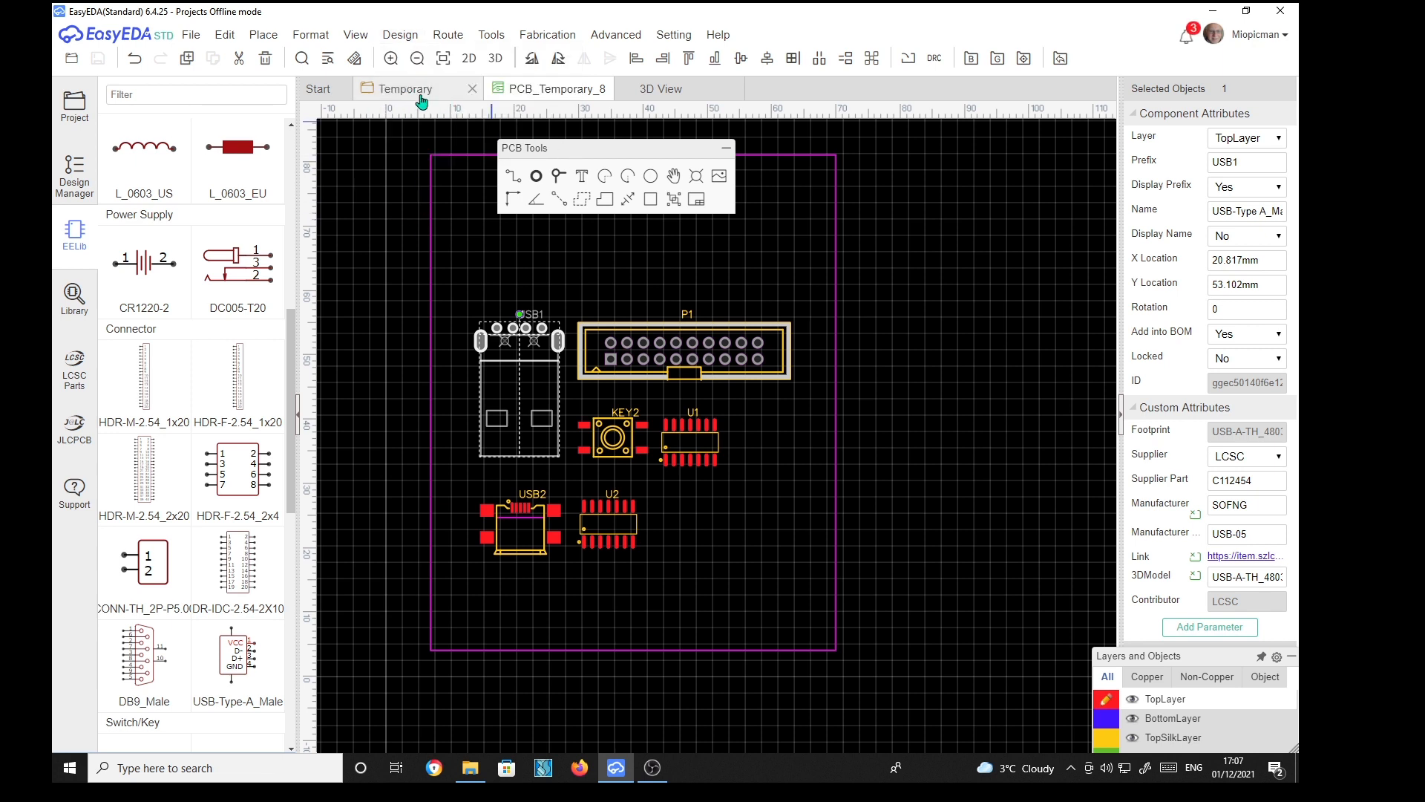
left_click(421, 92)
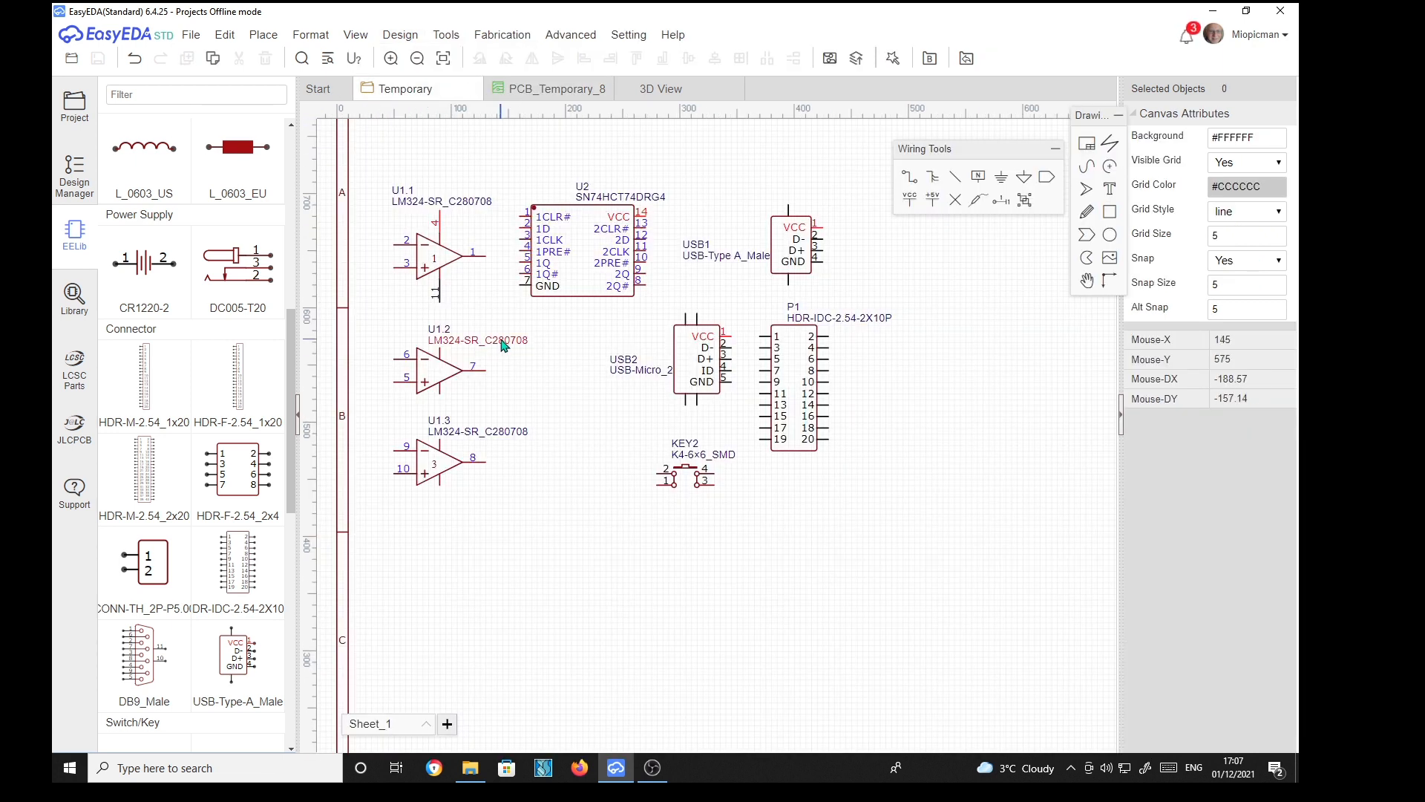
Update PCB_Temporary_8 from the schematic and dismiss the result message
left_click(400, 35)
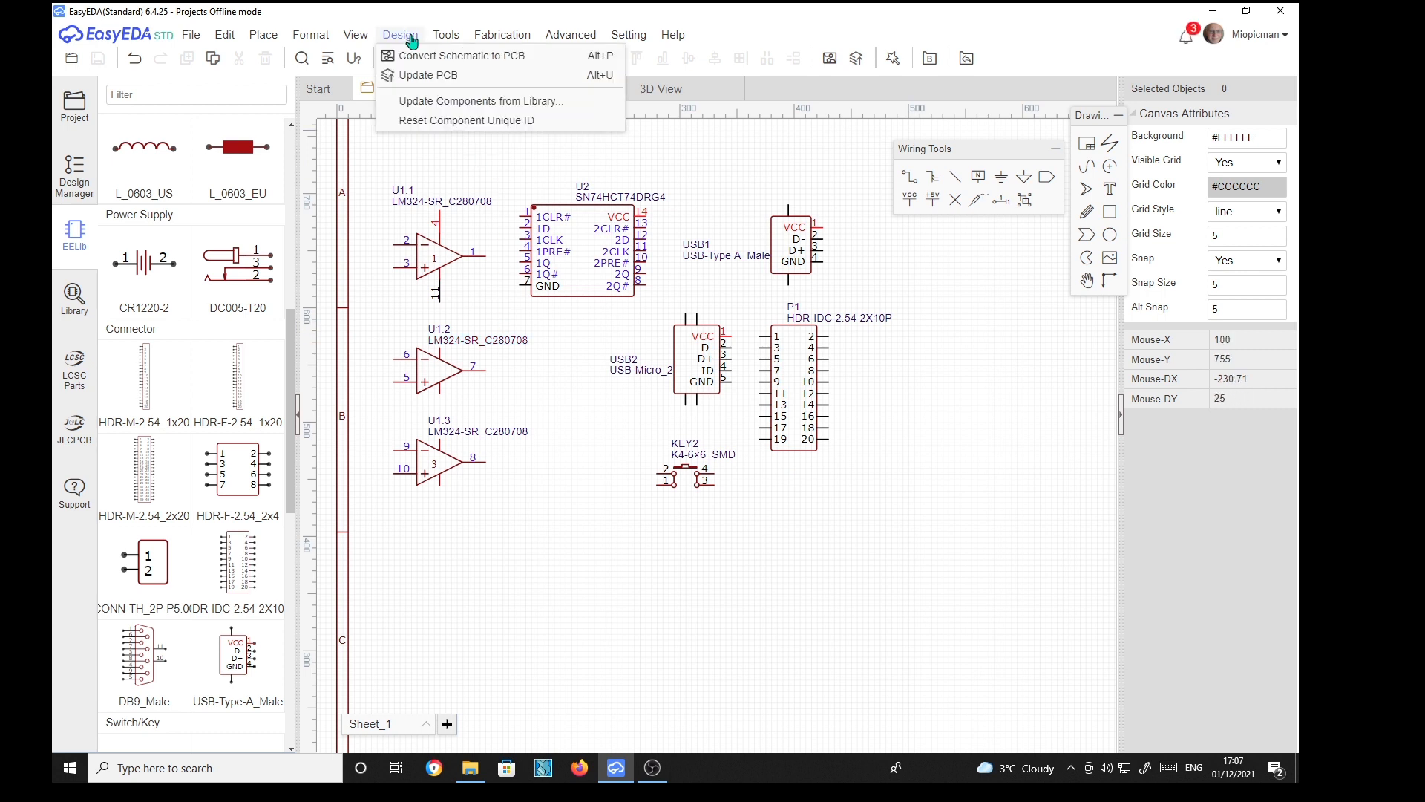
left_click(413, 80)
left_click(742, 421)
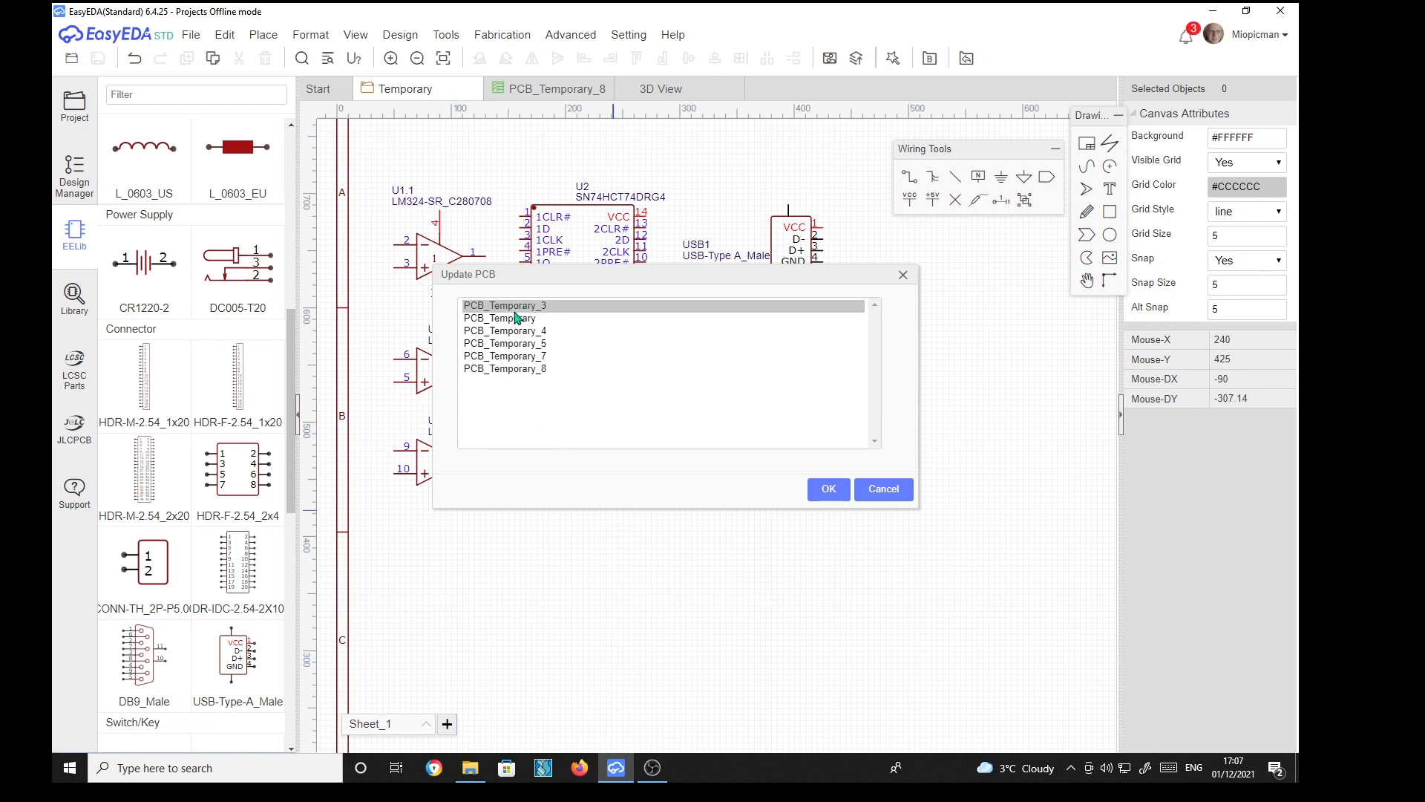
left_click(505, 369)
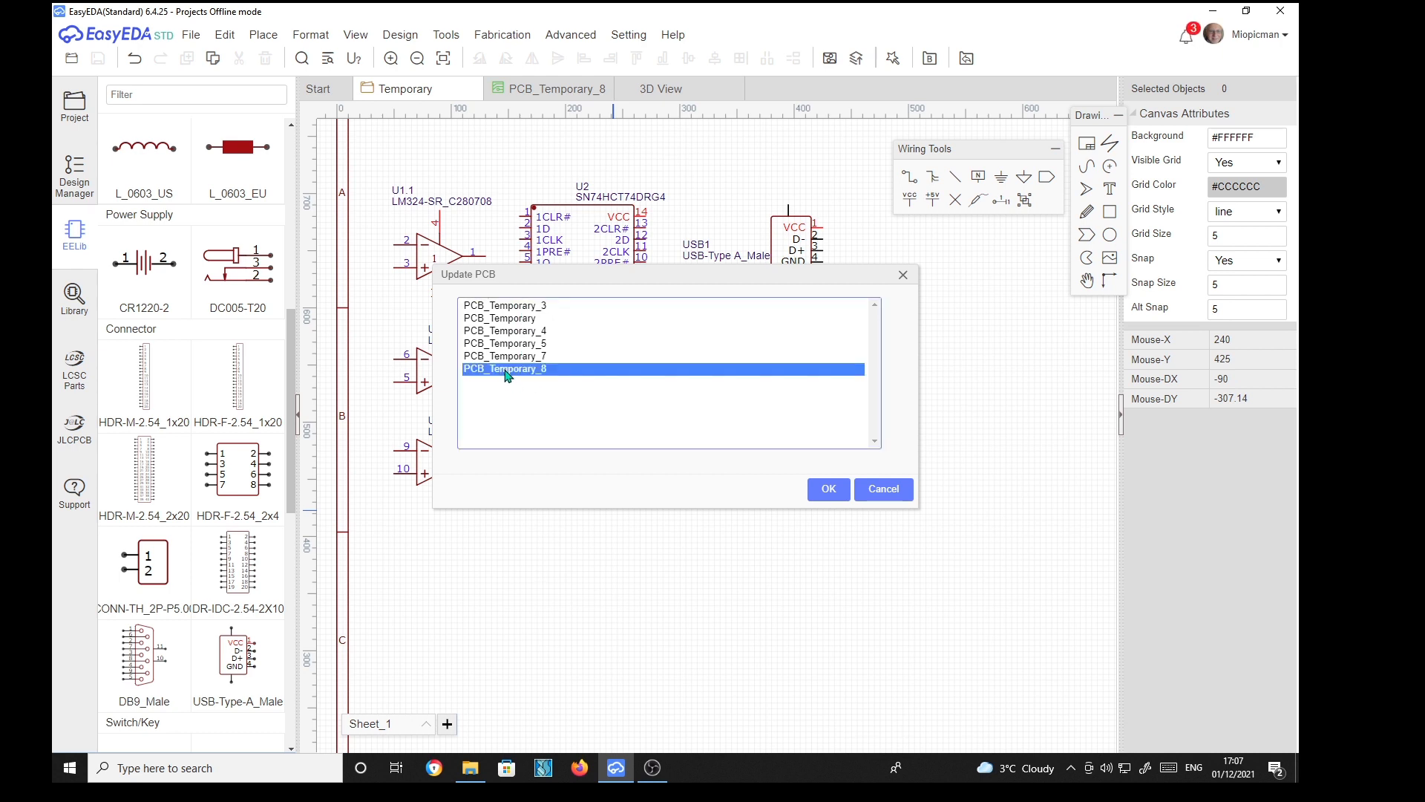
left_click(824, 499)
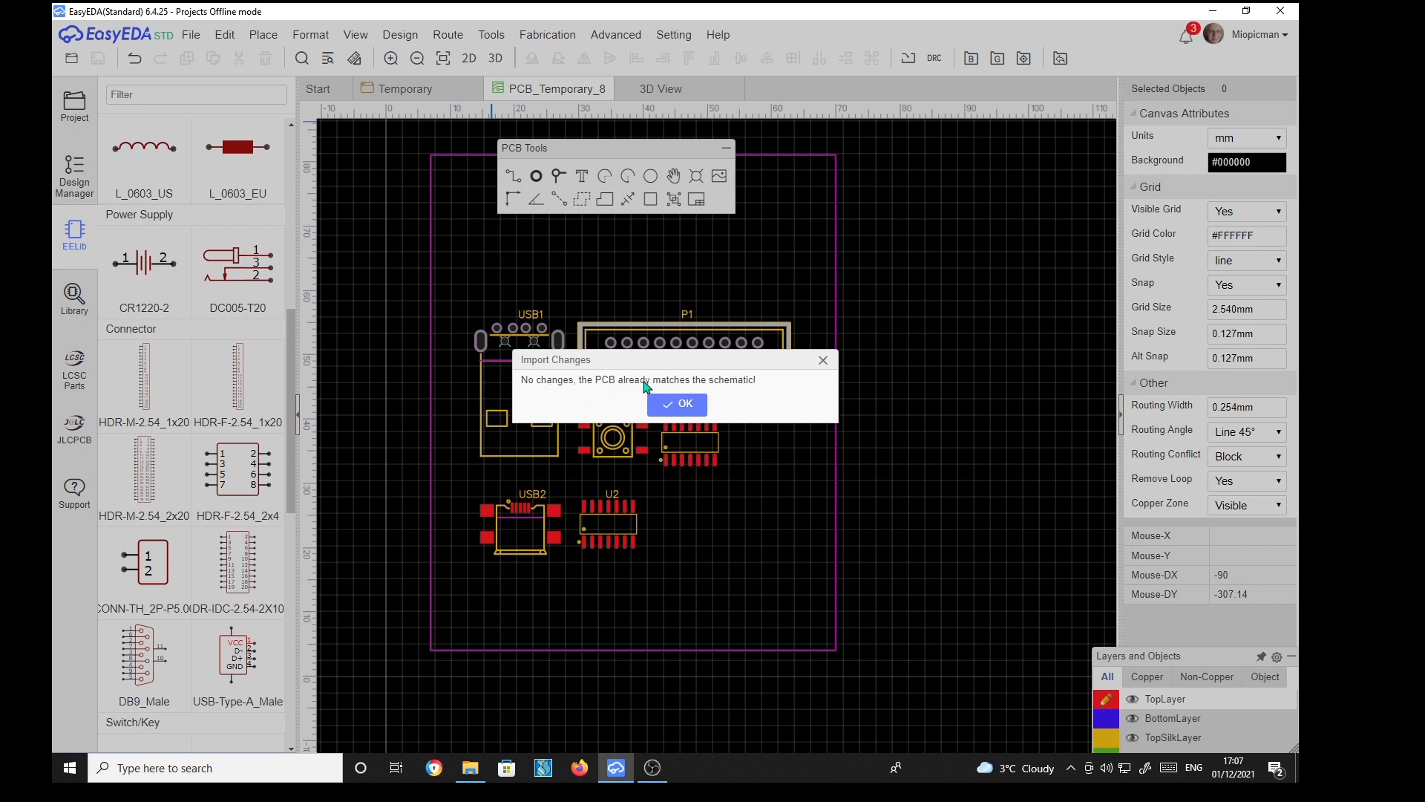
left_click(694, 406)
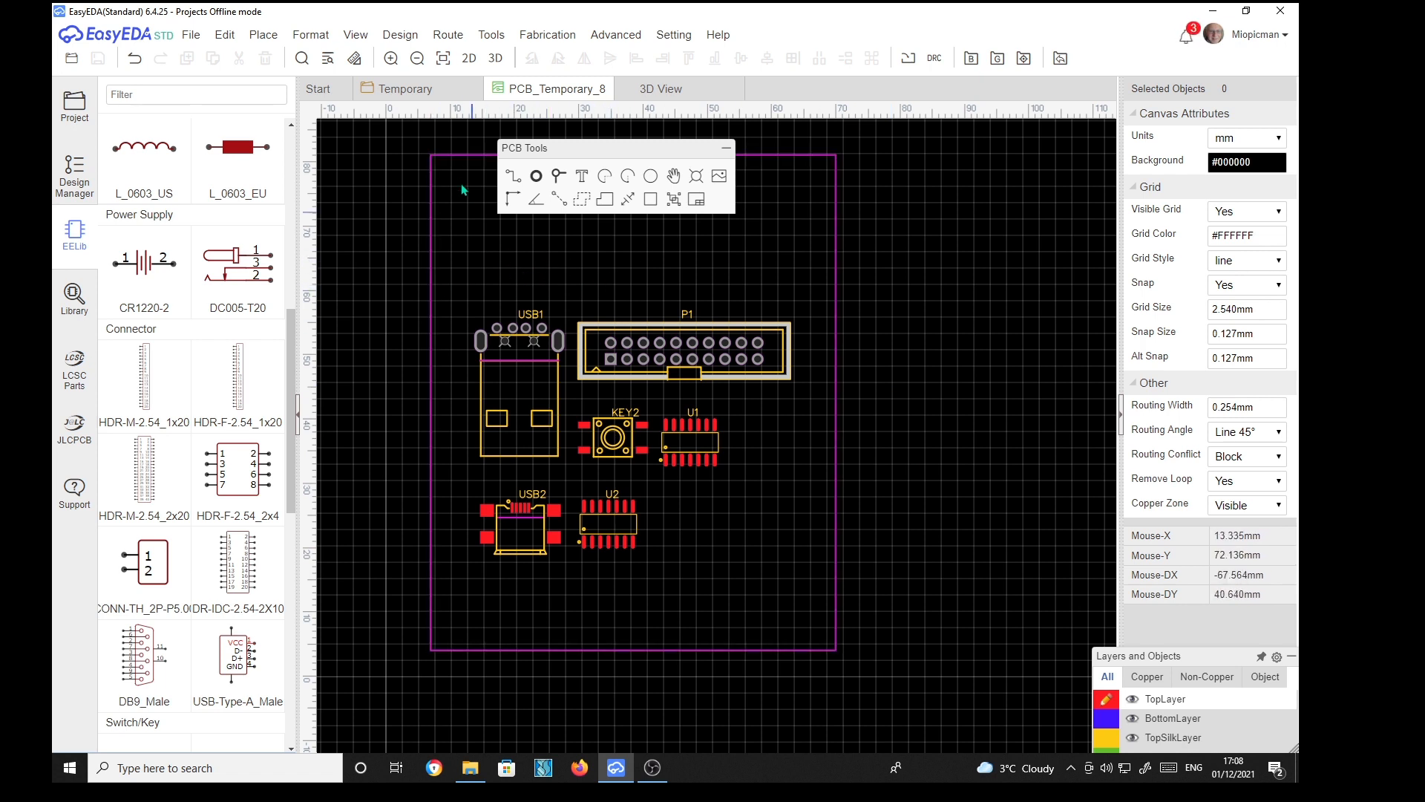
Open a 3D view of the PCB and orbit it to inspect the connector placement
left_click(494, 59)
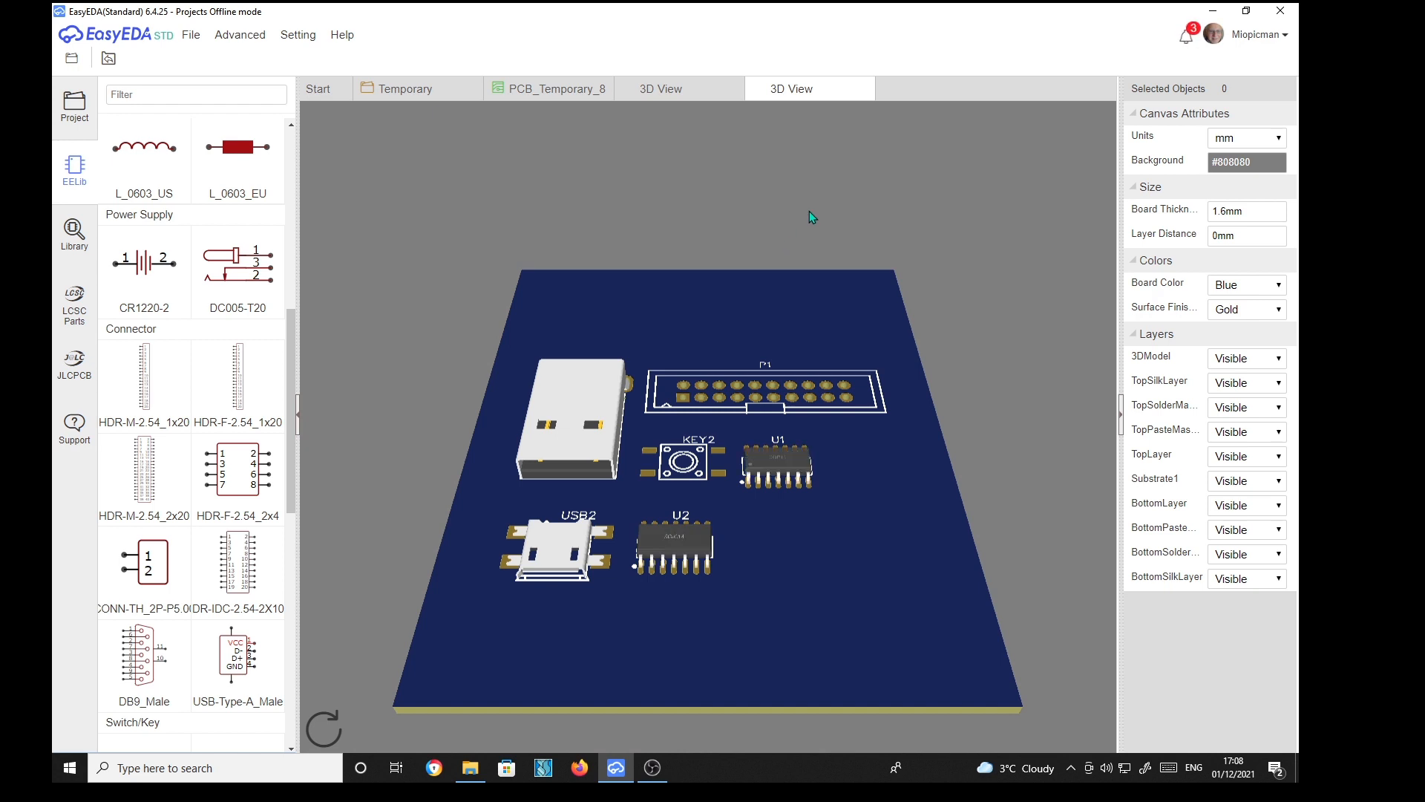
left_click_drag(587, 404, 559, 396)
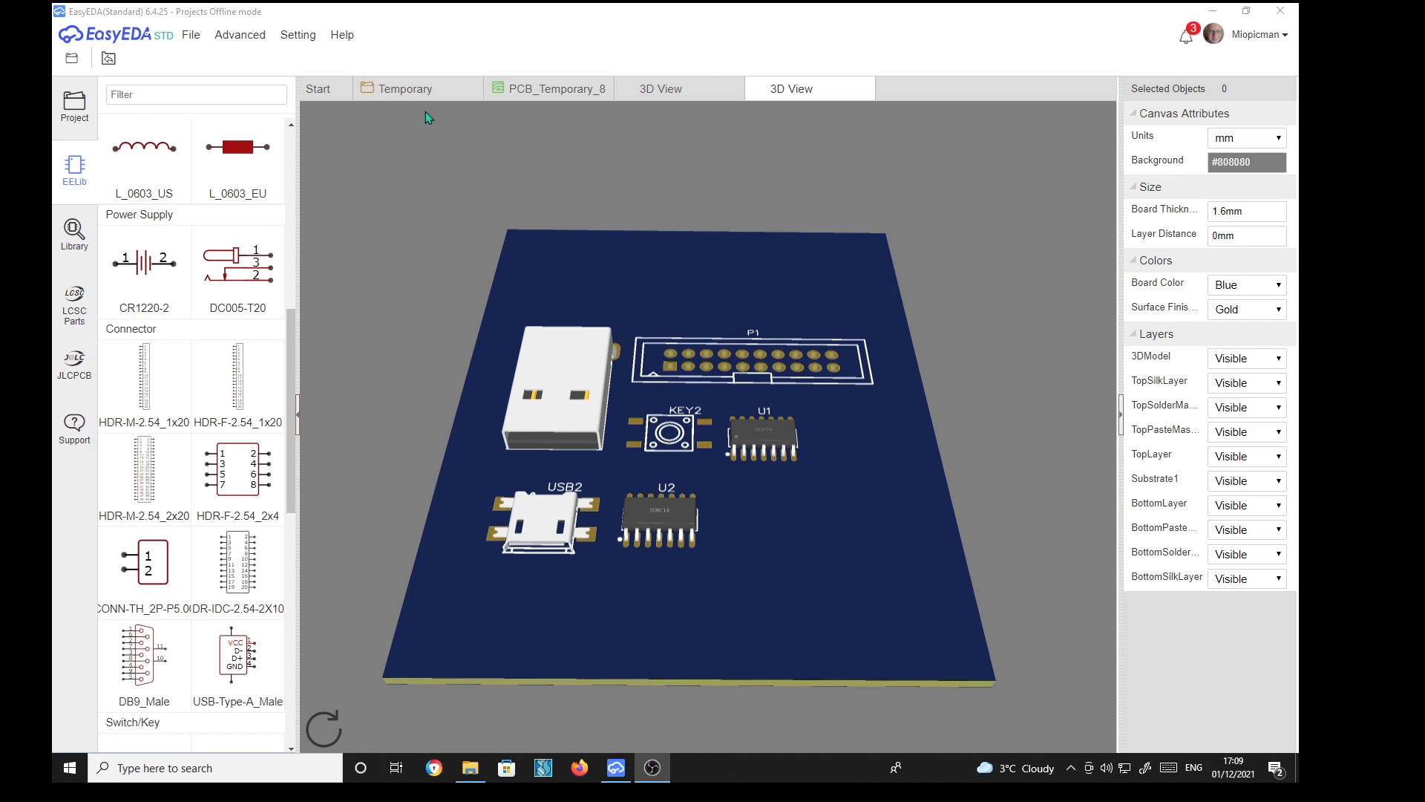
Duplicate the USB-Micro_2 connector in the schematic, placing the copy to the left of USB2
left_click(436, 90)
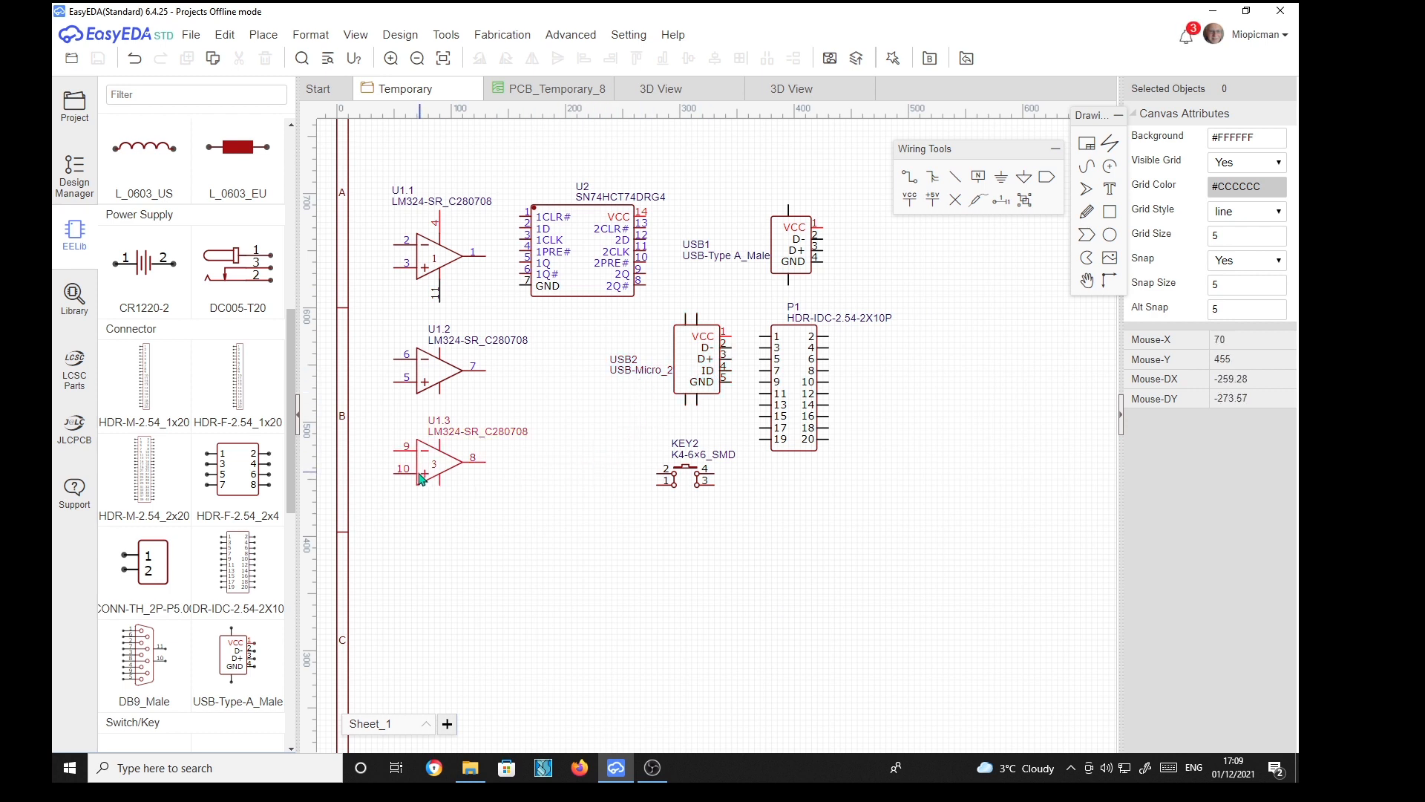
left_click(695, 363)
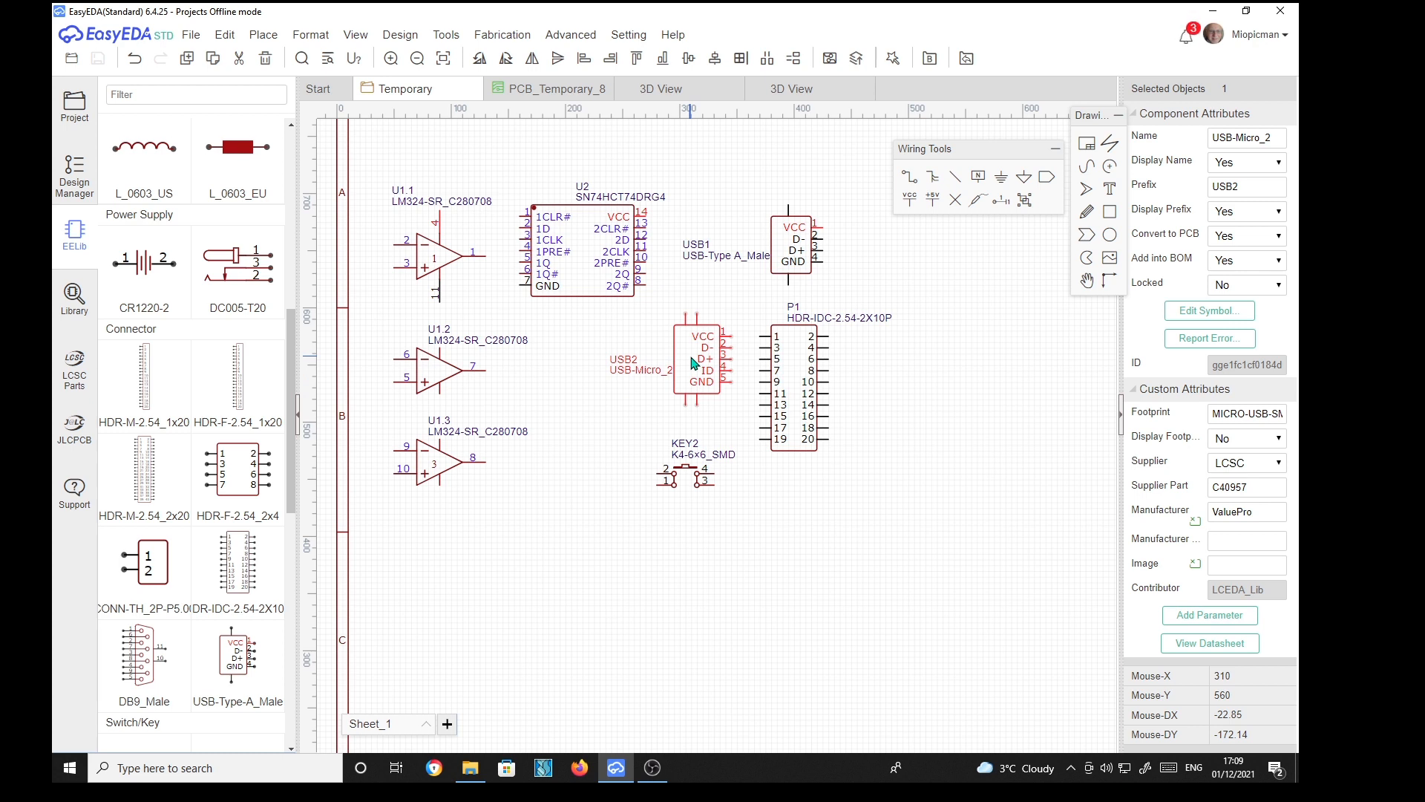
key("ctrl+c")
key("ctrl+v")
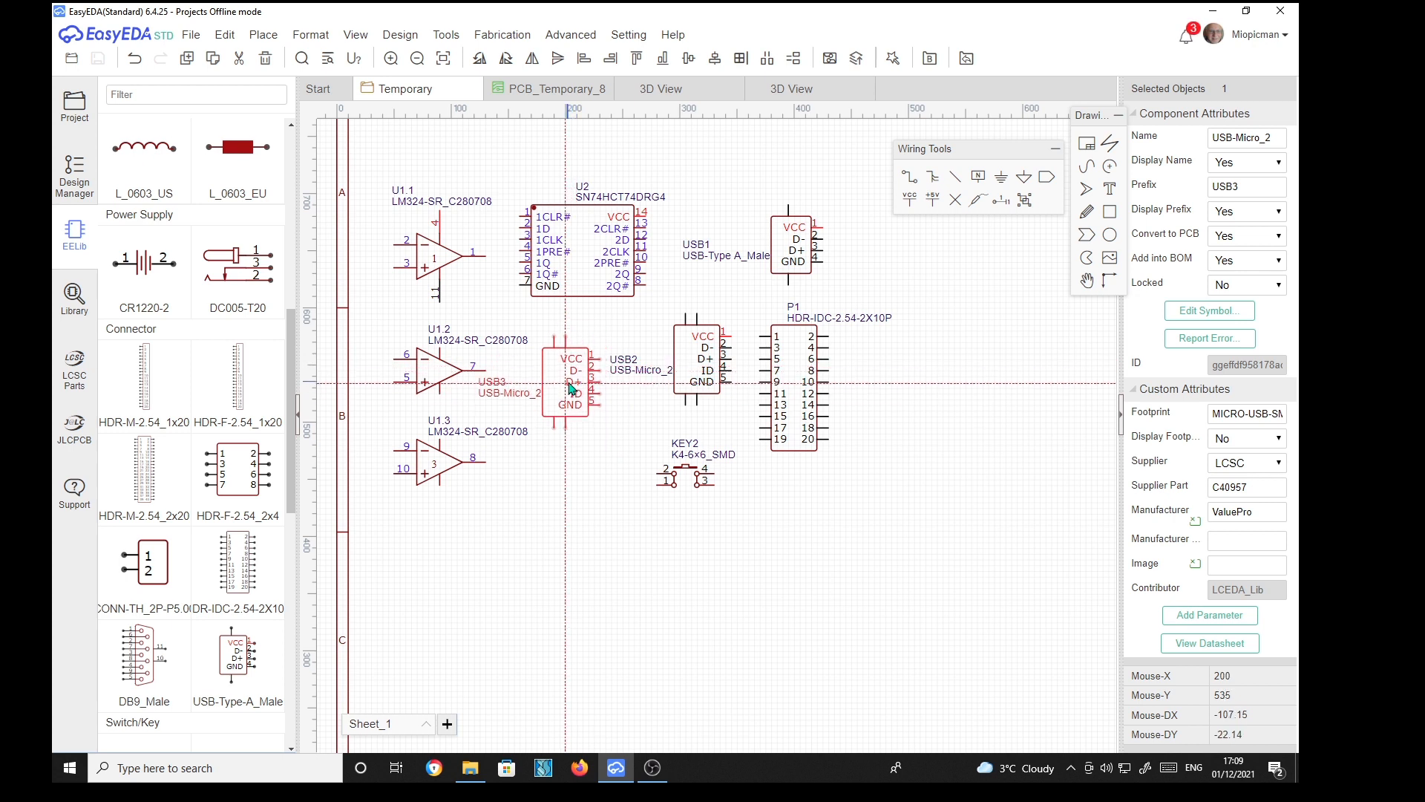
left_click(572, 398)
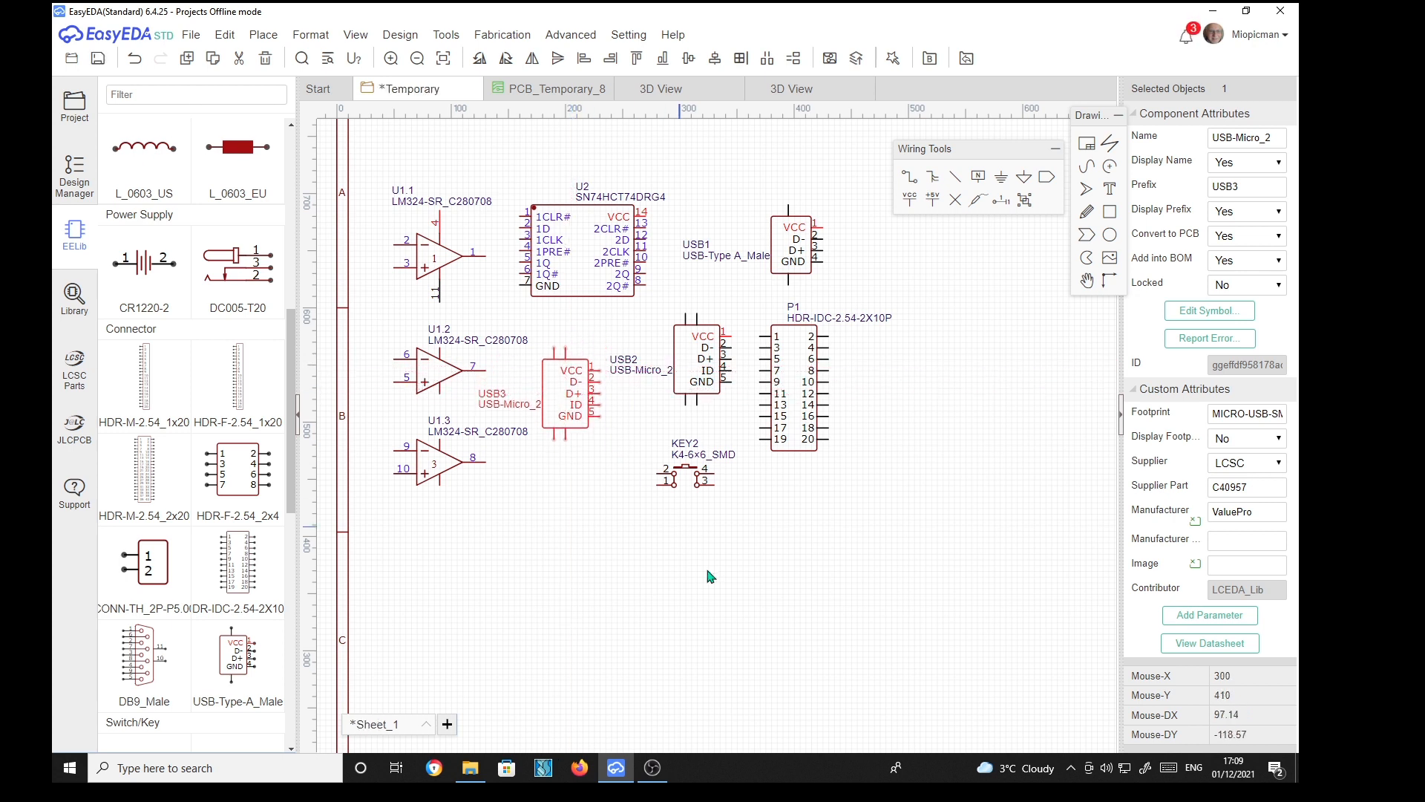
left_click(859, 559)
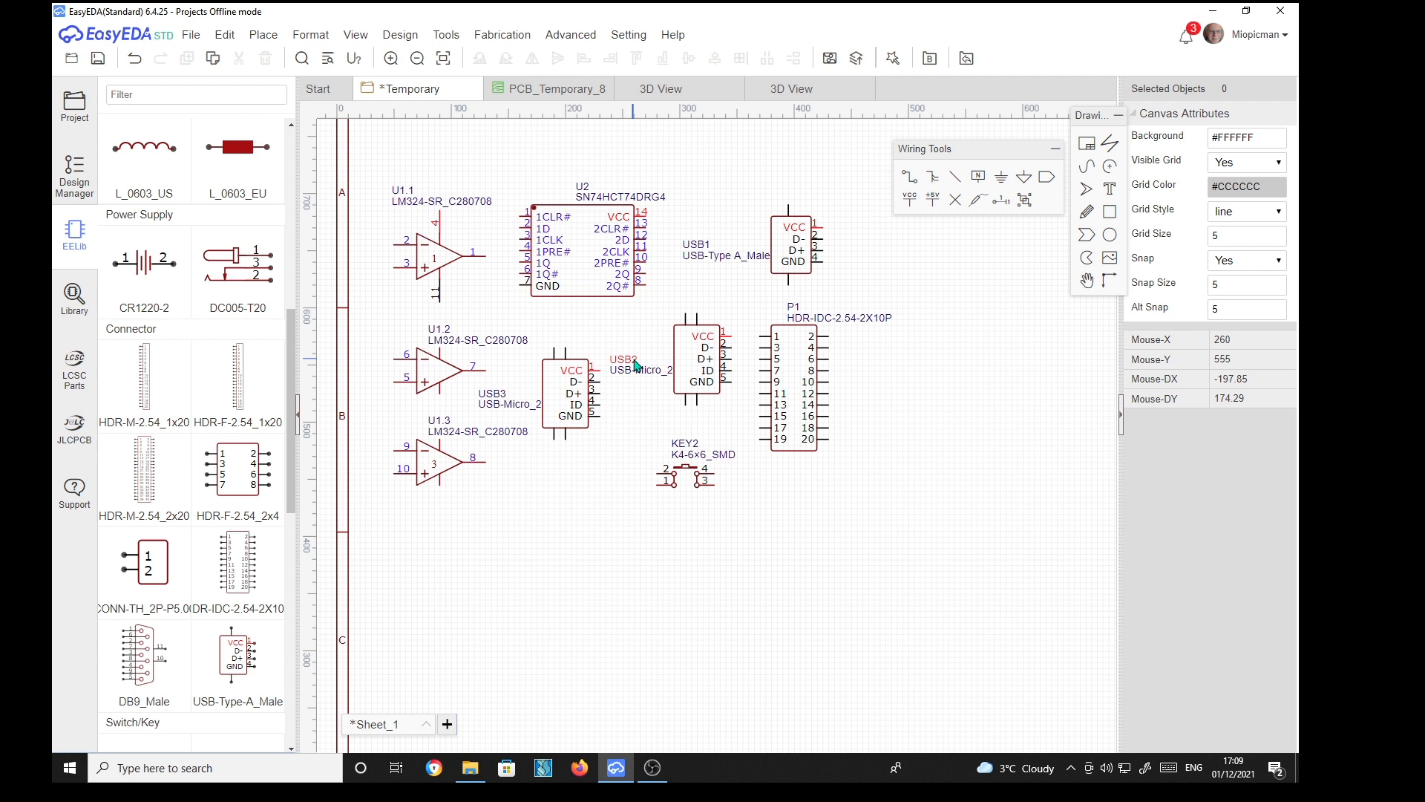
Save the schematic with the new USB connector
left_click(564, 399)
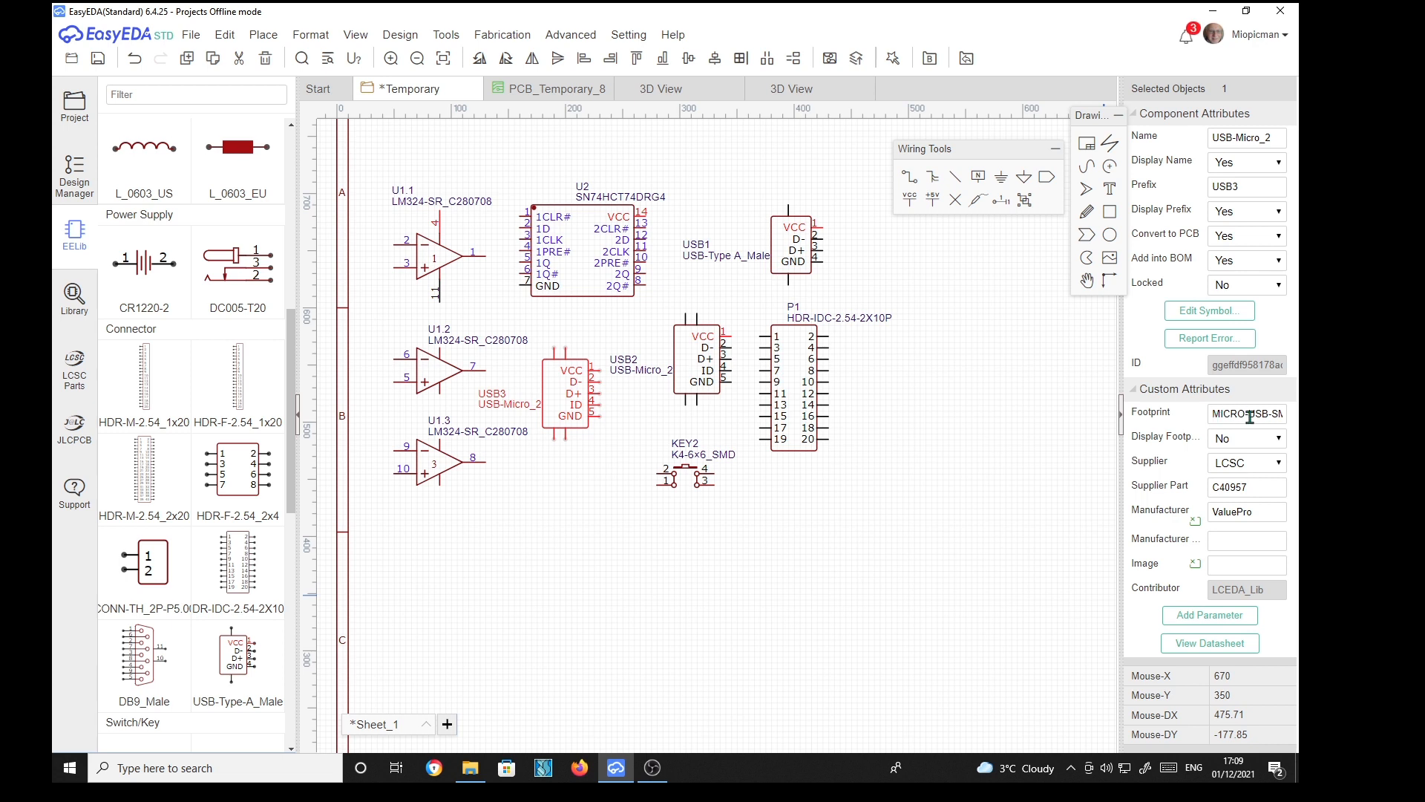
left_click(740, 601)
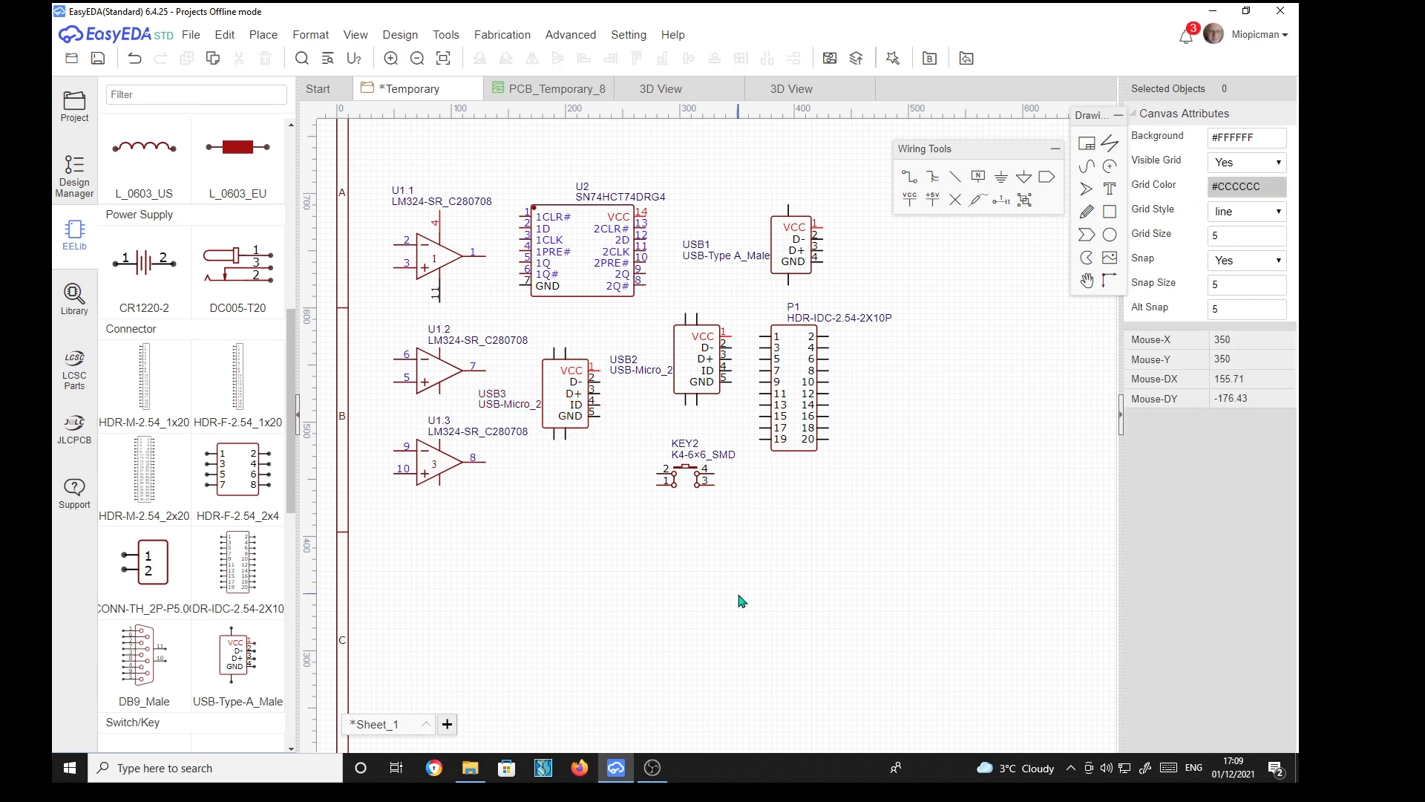
left_click(96, 61)
Convert the schematic to a new PCB without checking nets, applying the default board outline settings
left_click(405, 37)
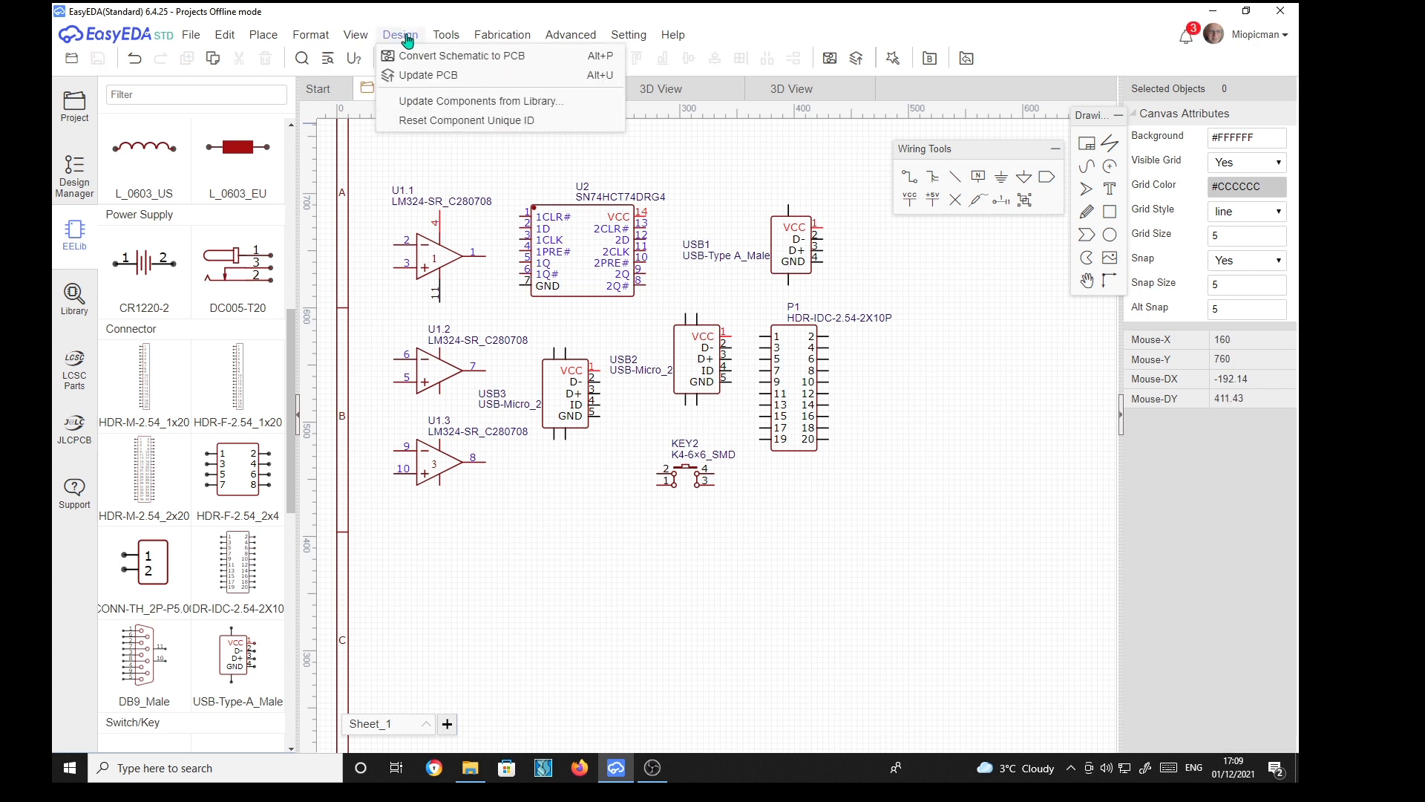
left_click(415, 57)
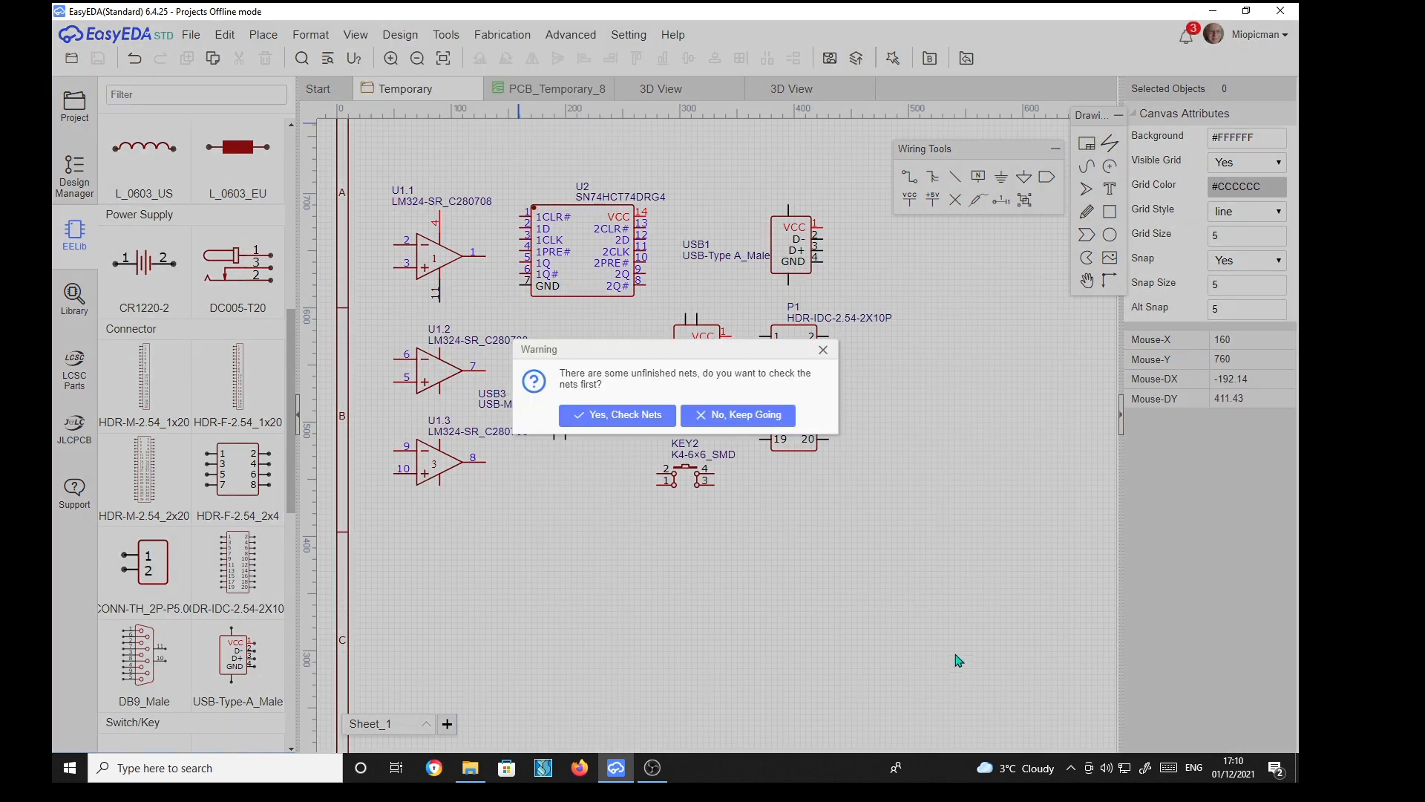
left_click(751, 416)
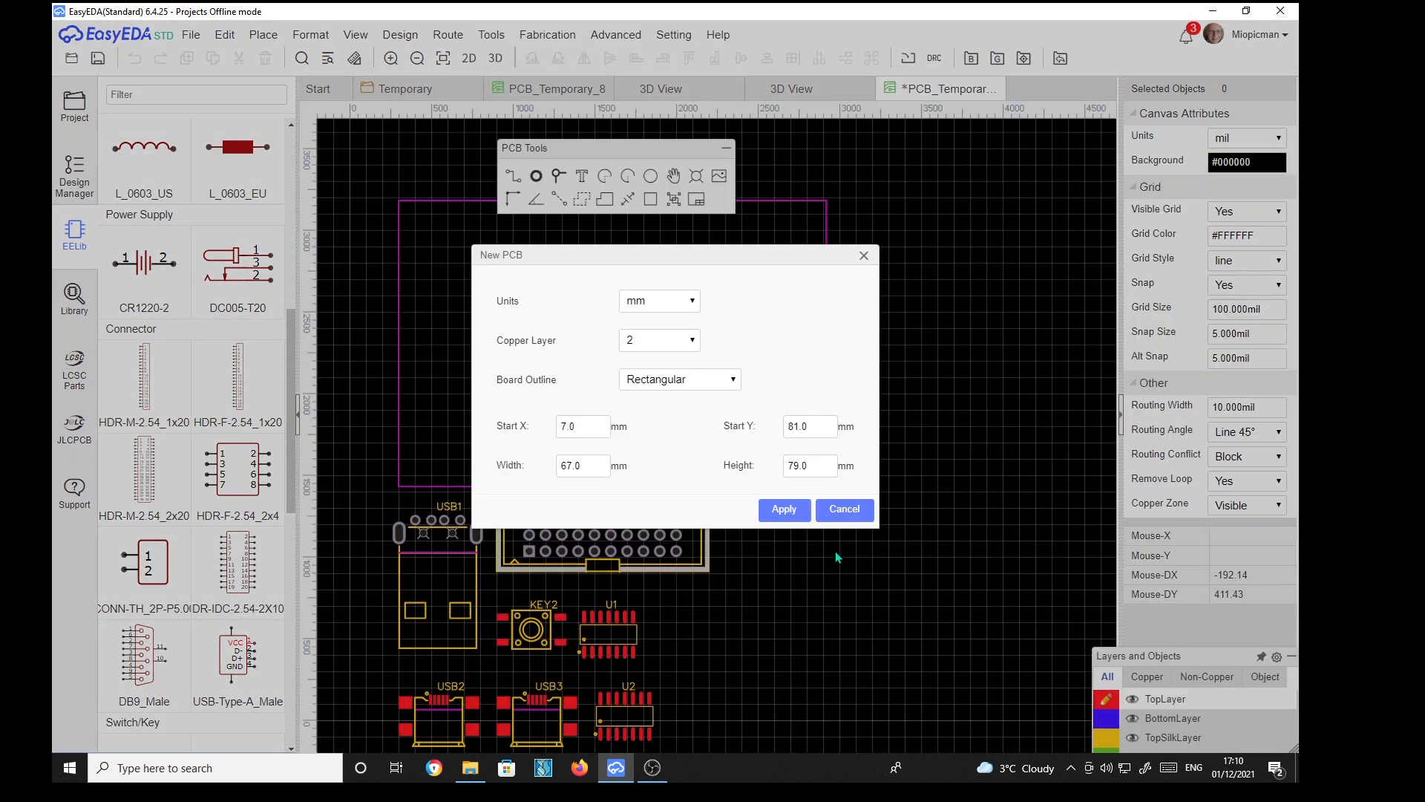
left_click(798, 512)
Select all components on the new PCB and move them up inside the board outline
right_click_drag(884, 620, 936, 464)
left_click_drag(388, 347, 840, 680)
left_click_drag(501, 418, 569, 299)
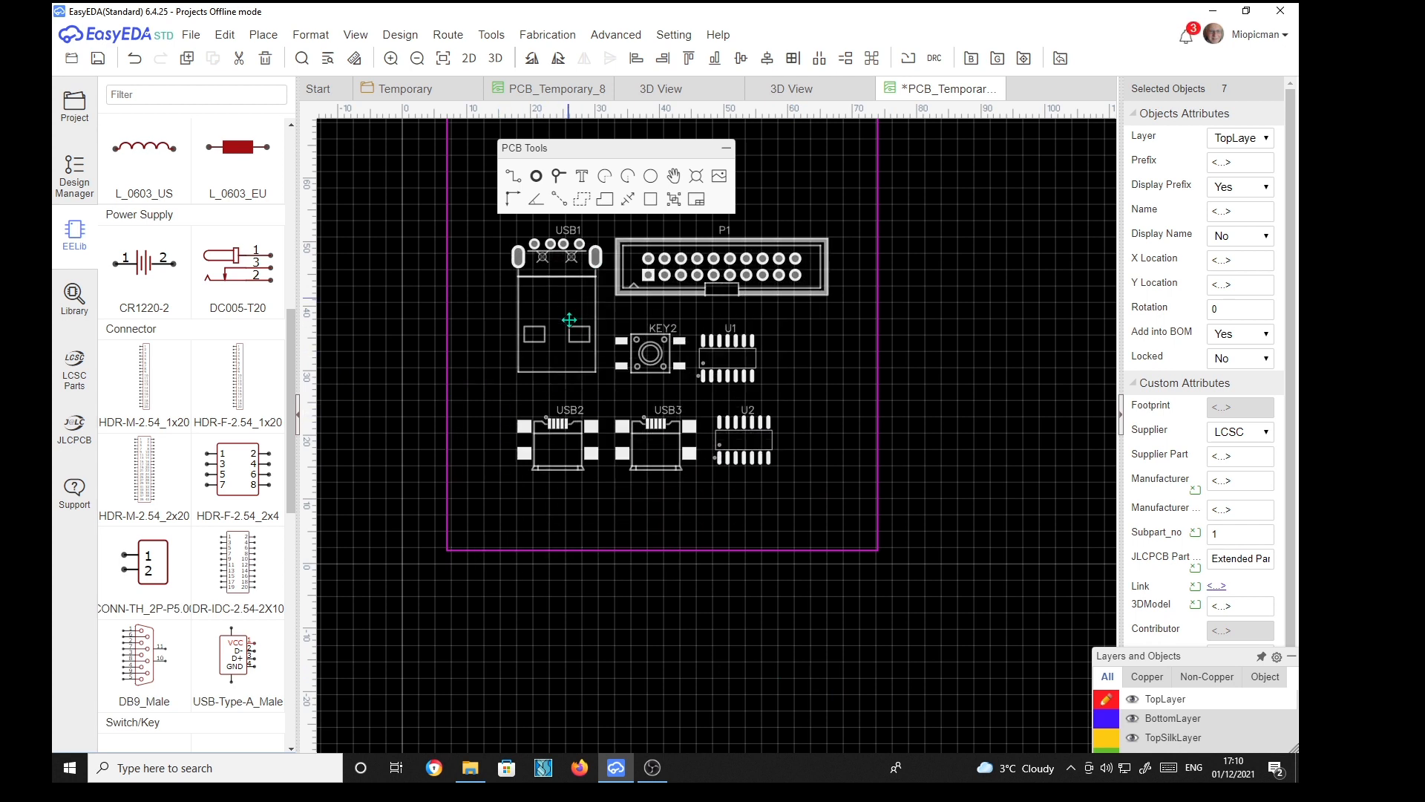
left_click(600, 680)
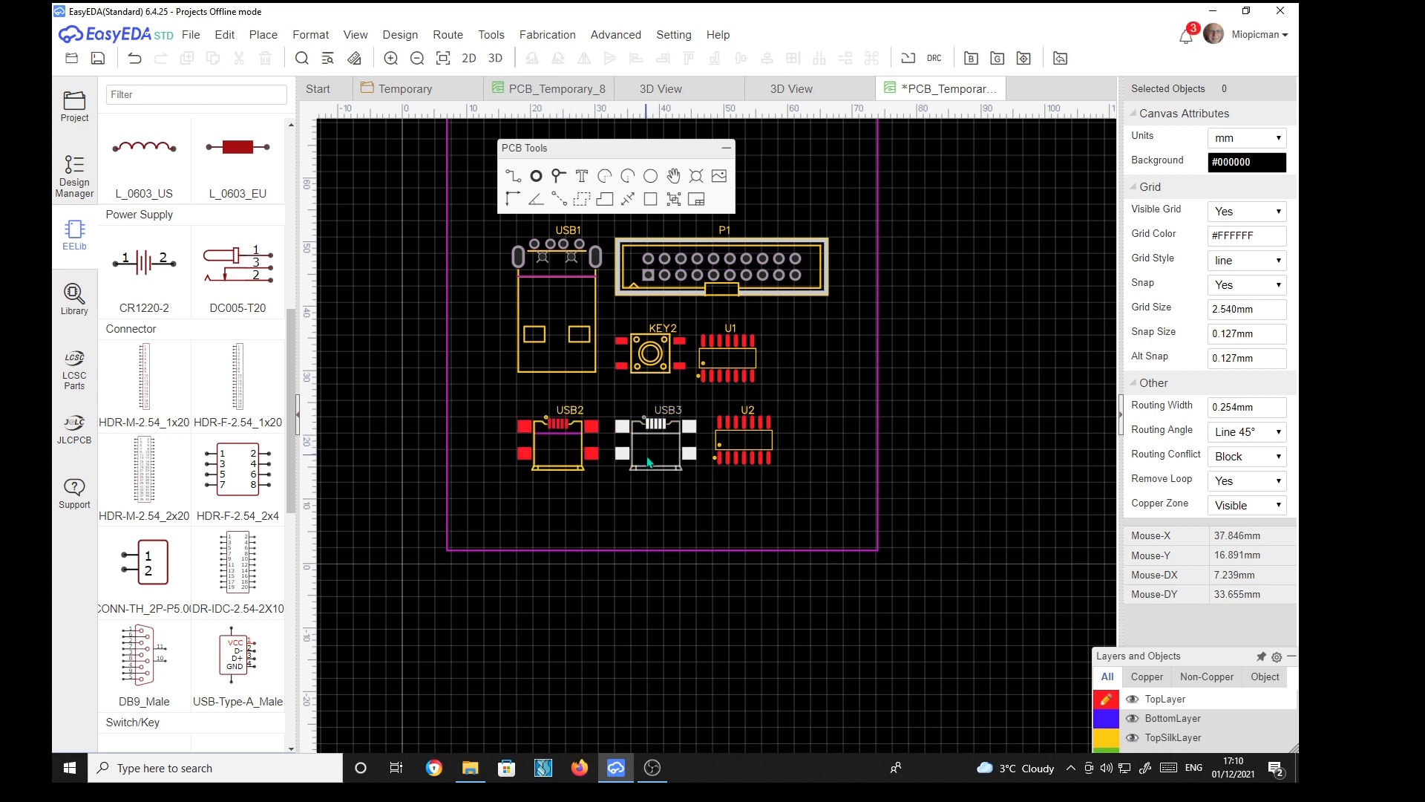
Inspect the attributes of the two micro-USB connectors on the new PCB
left_click(567, 463)
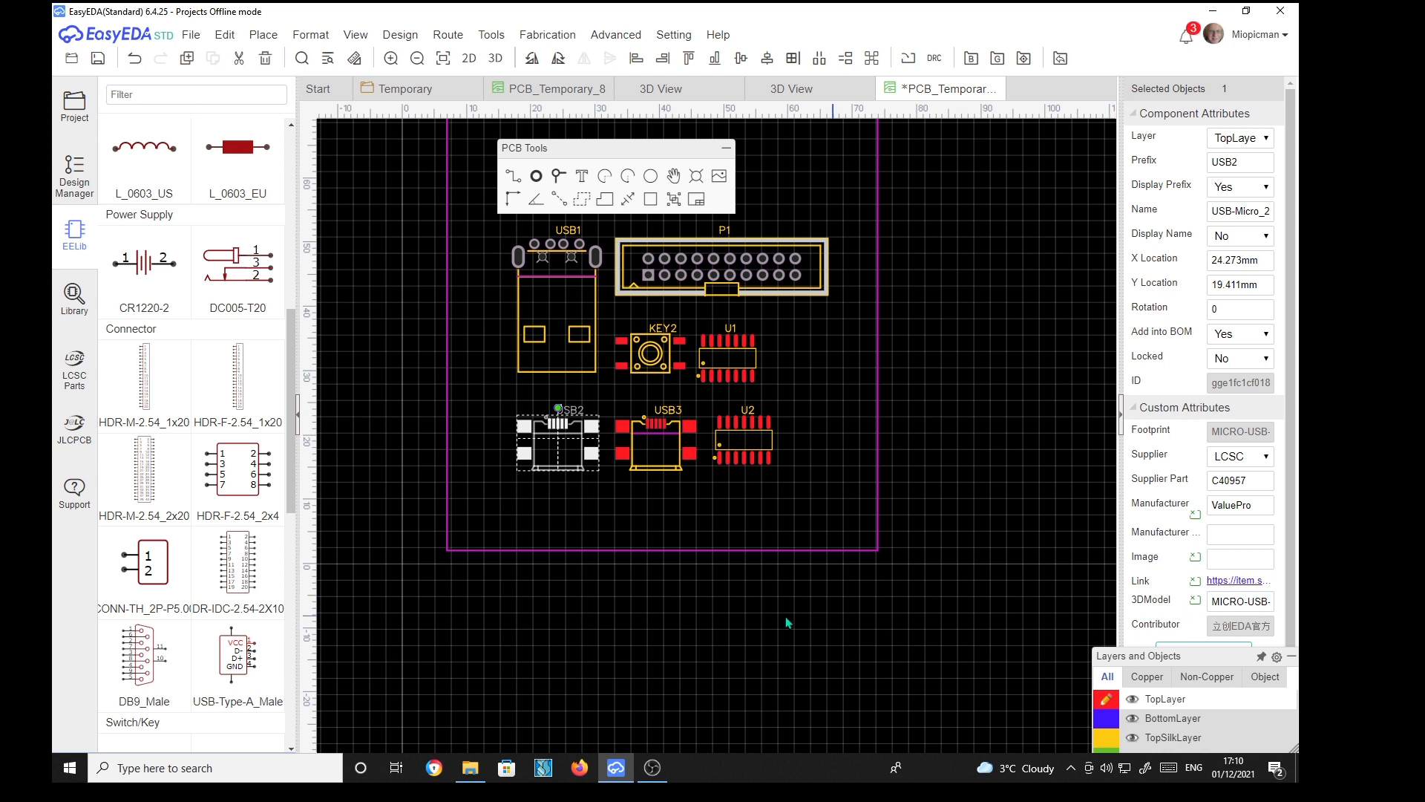
left_click(663, 458)
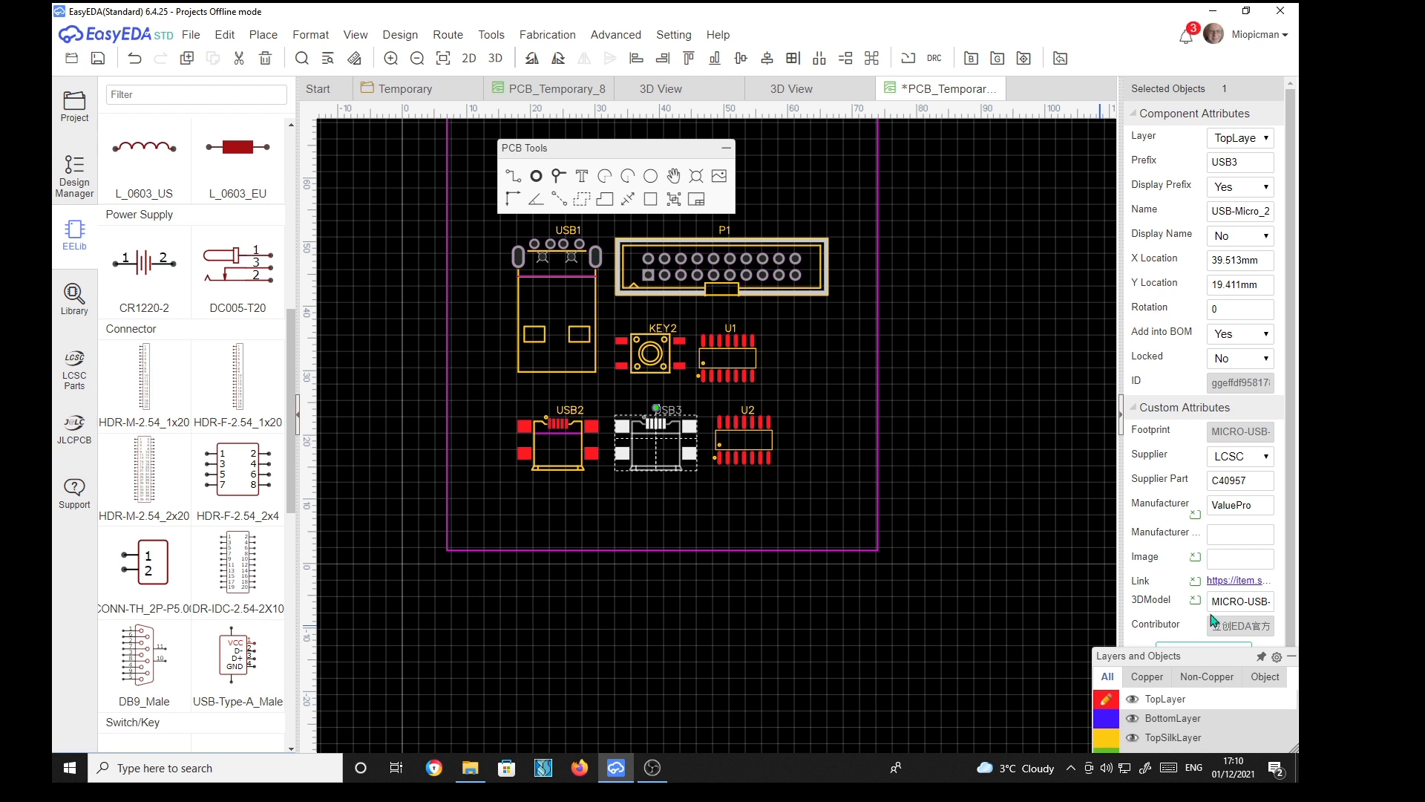
left_click(702, 712)
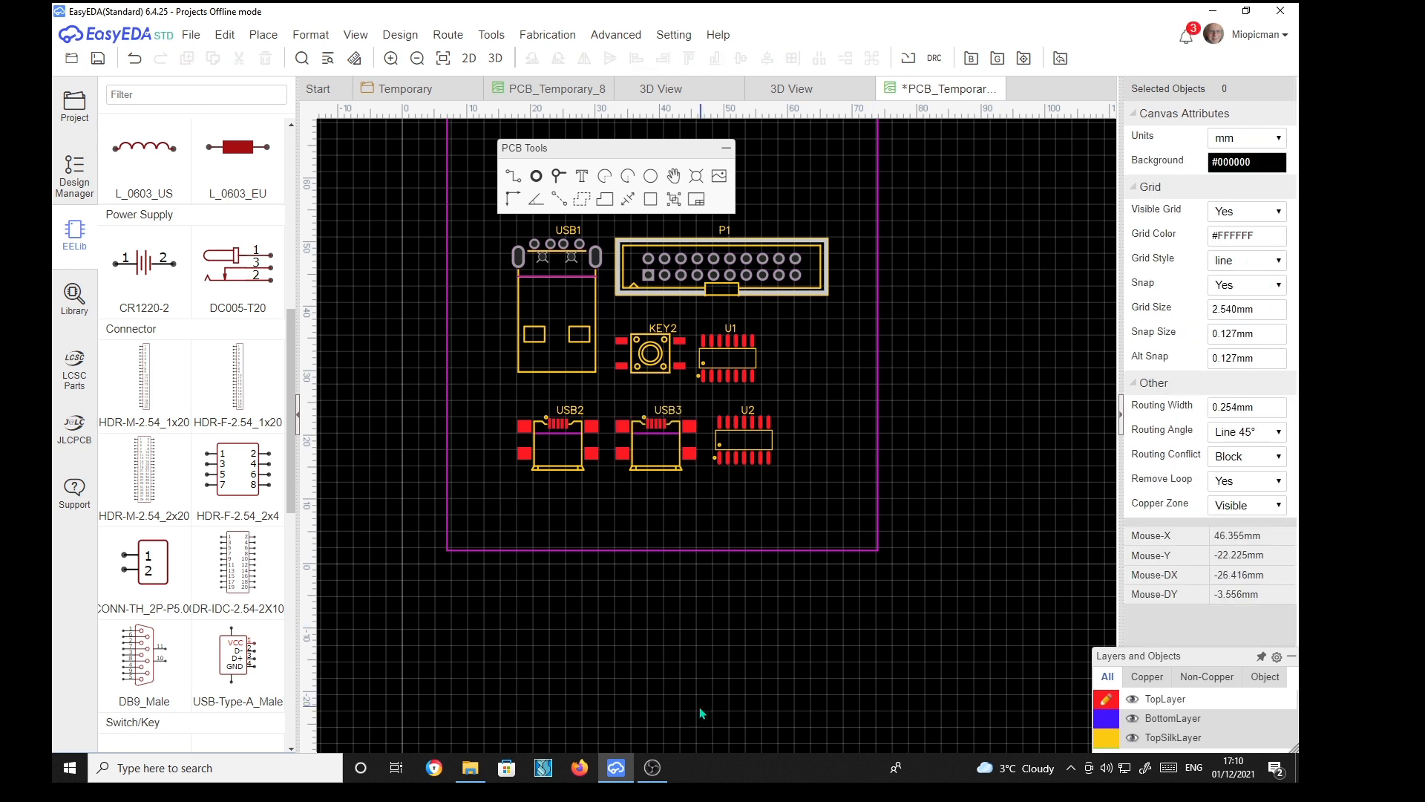
Open a 3D view of the new PCB and compare it with the earlier 3D views, orbiting each board
left_click(494, 59)
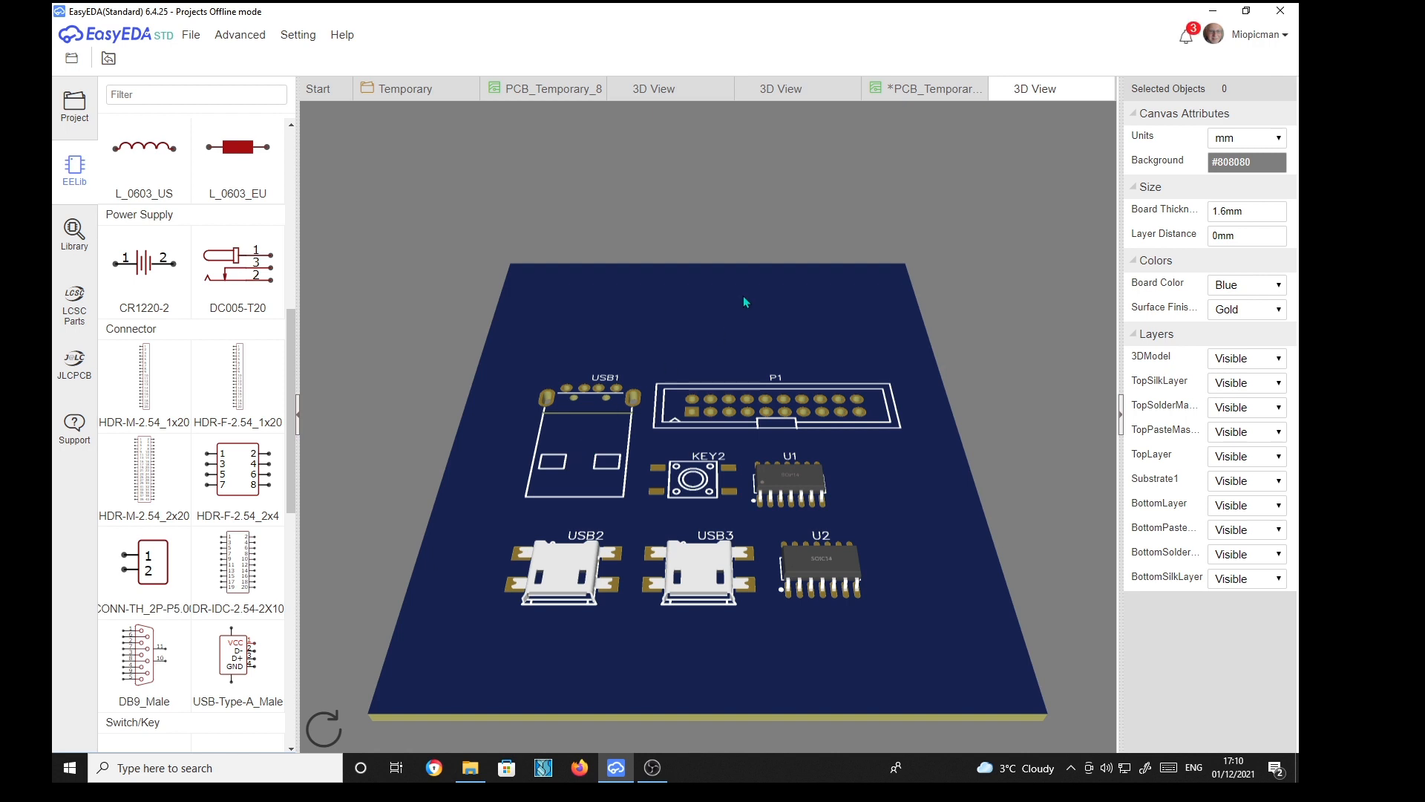
left_click(811, 90)
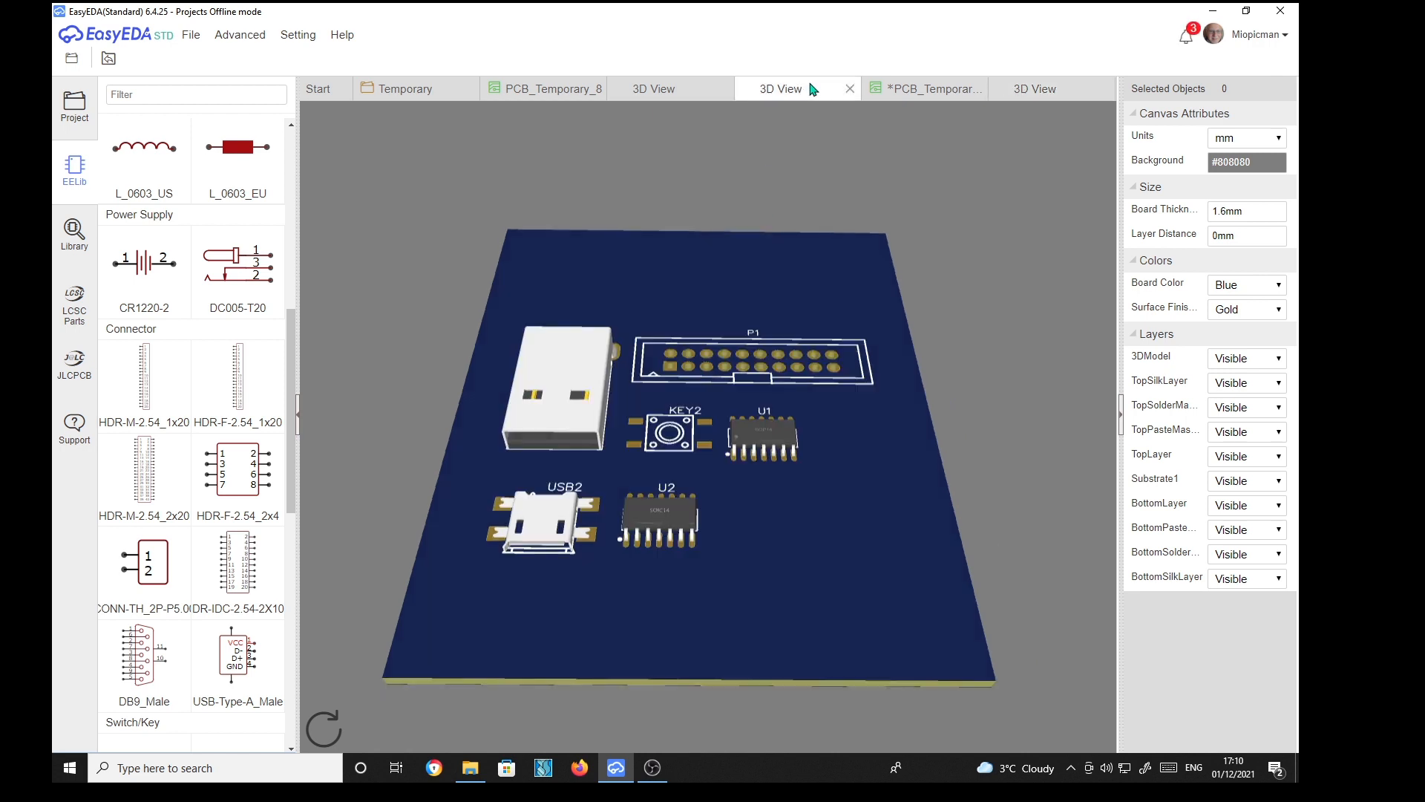
left_click_drag(595, 248, 603, 287)
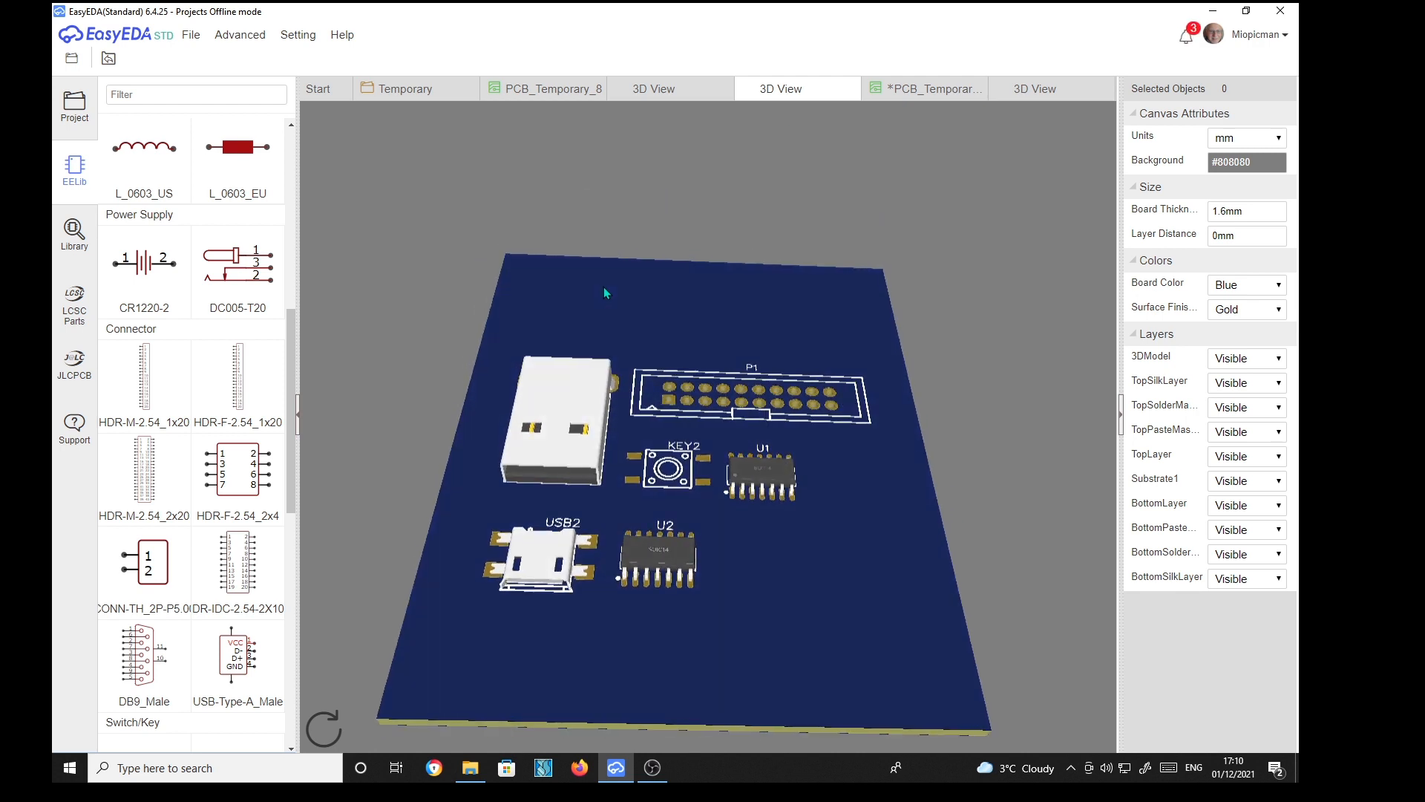
left_click(1050, 92)
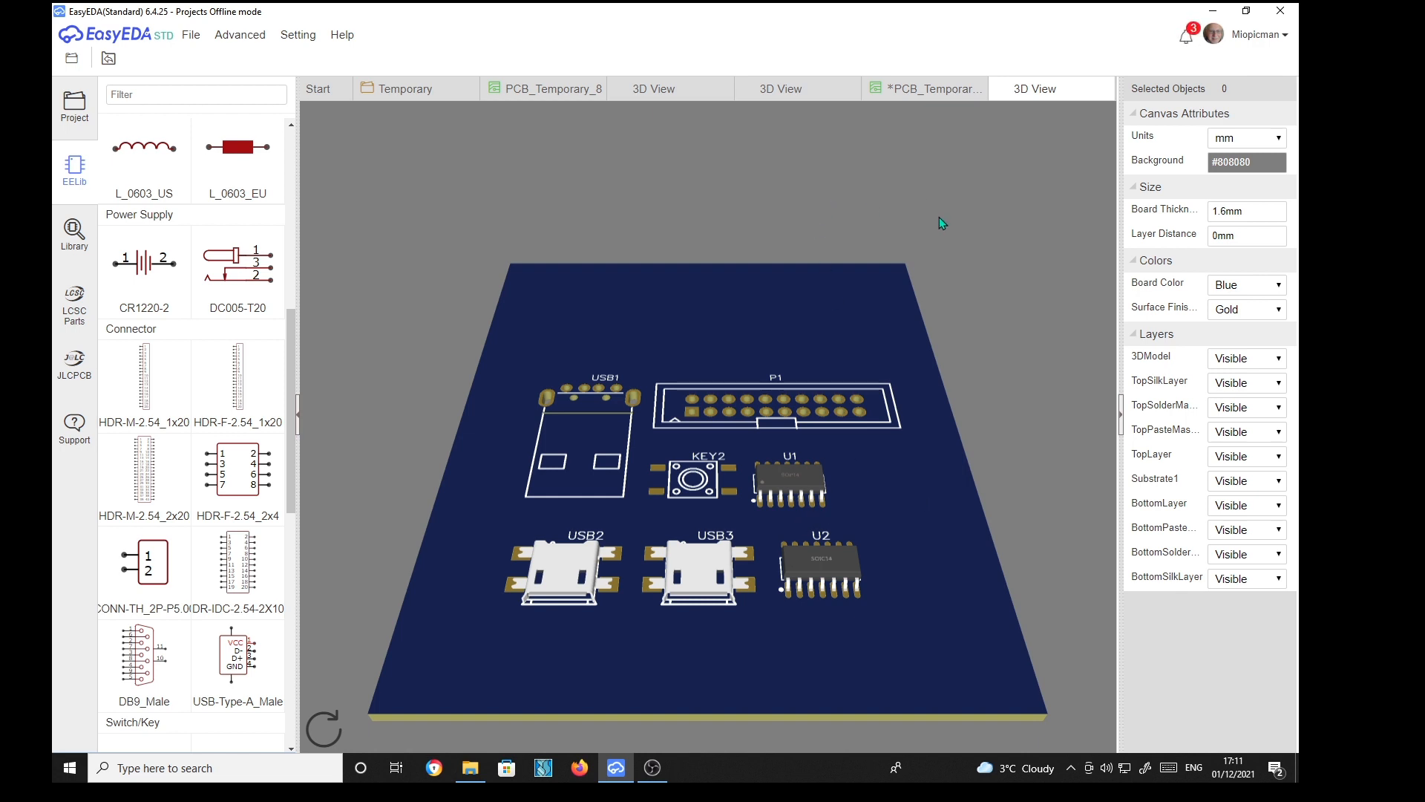
mouse_move(849, 301)
left_mouse_down()
mouse_move(840, 343)
mouse_move(837, 296)
left_mouse_up()
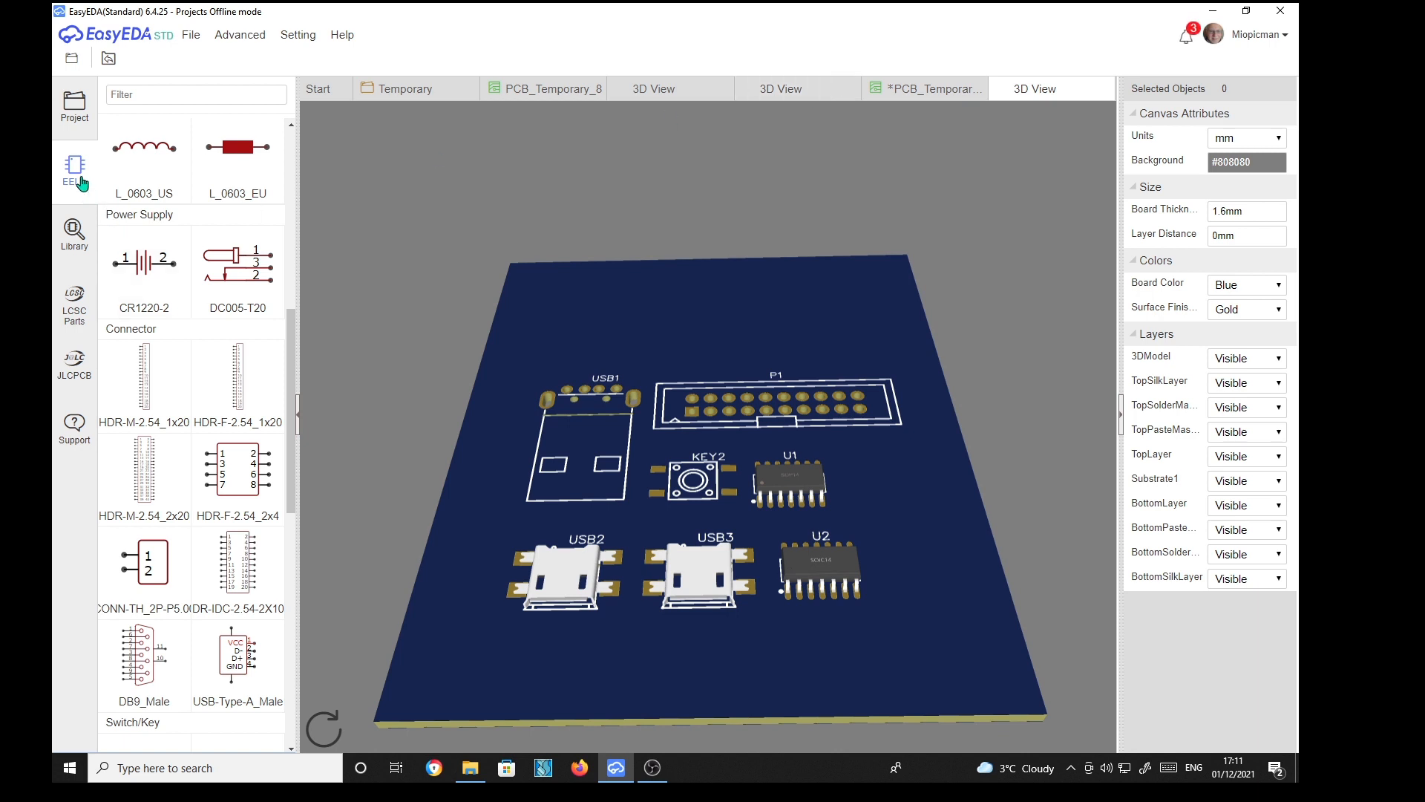
left_click(75, 113)
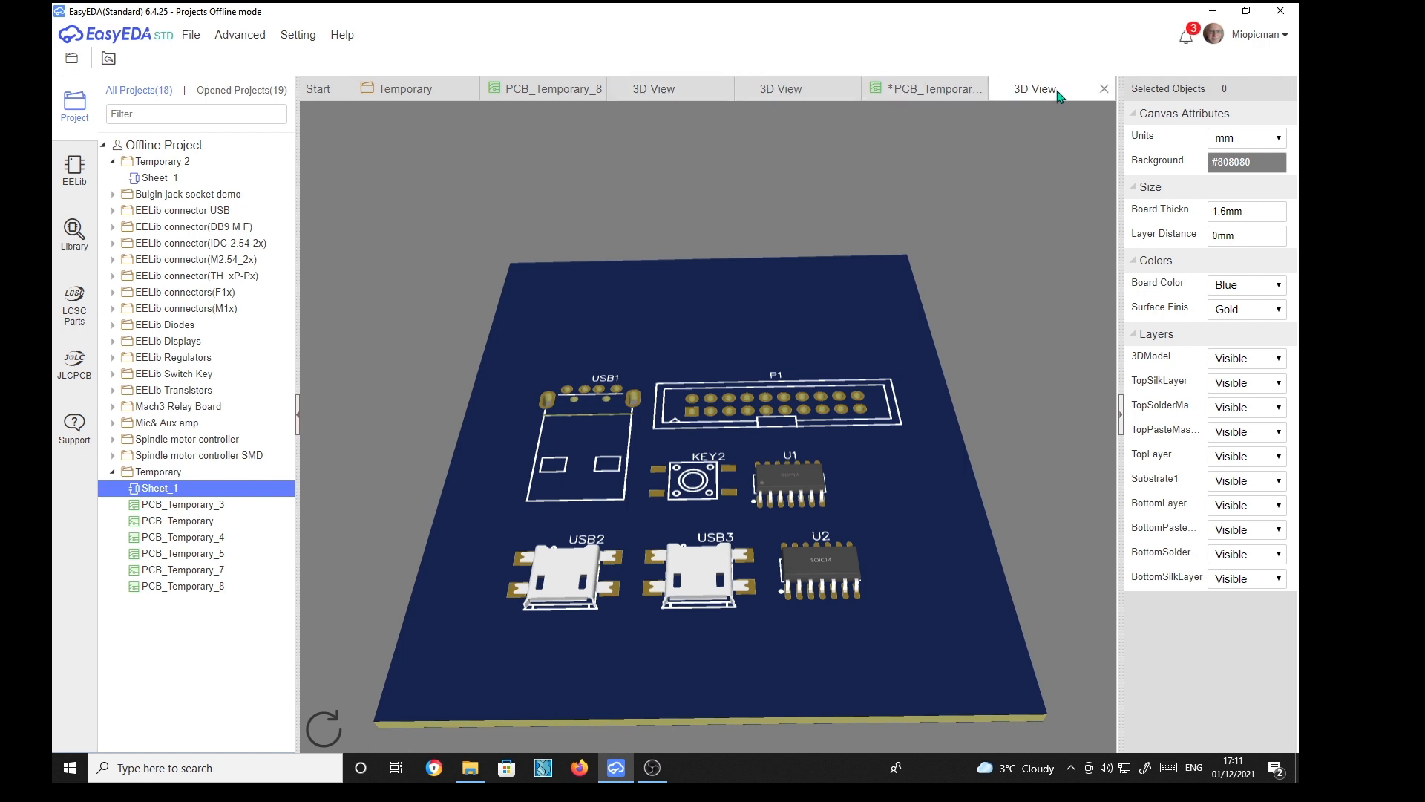
left_click(813, 88)
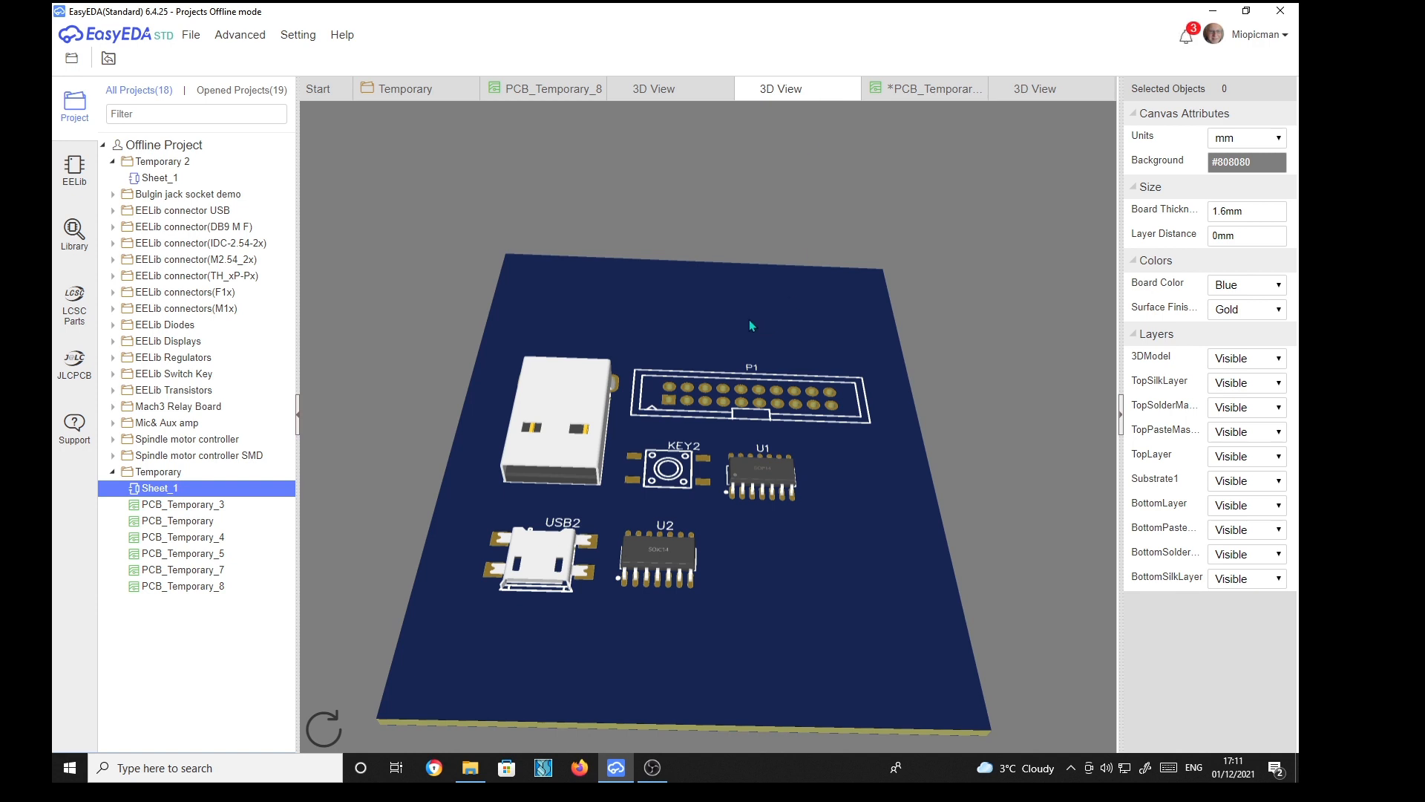
left_click(676, 96)
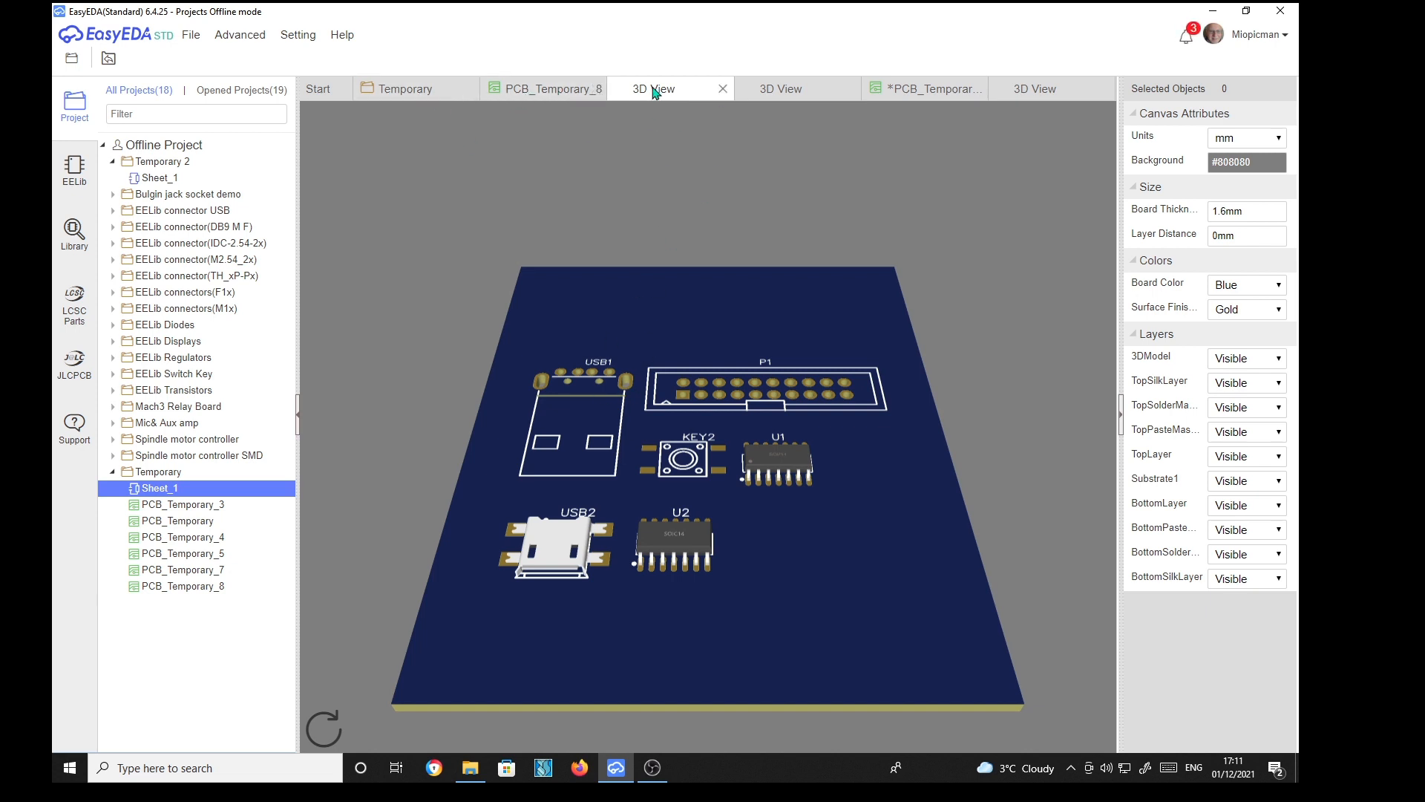
left_click(829, 94)
left_click(1078, 100)
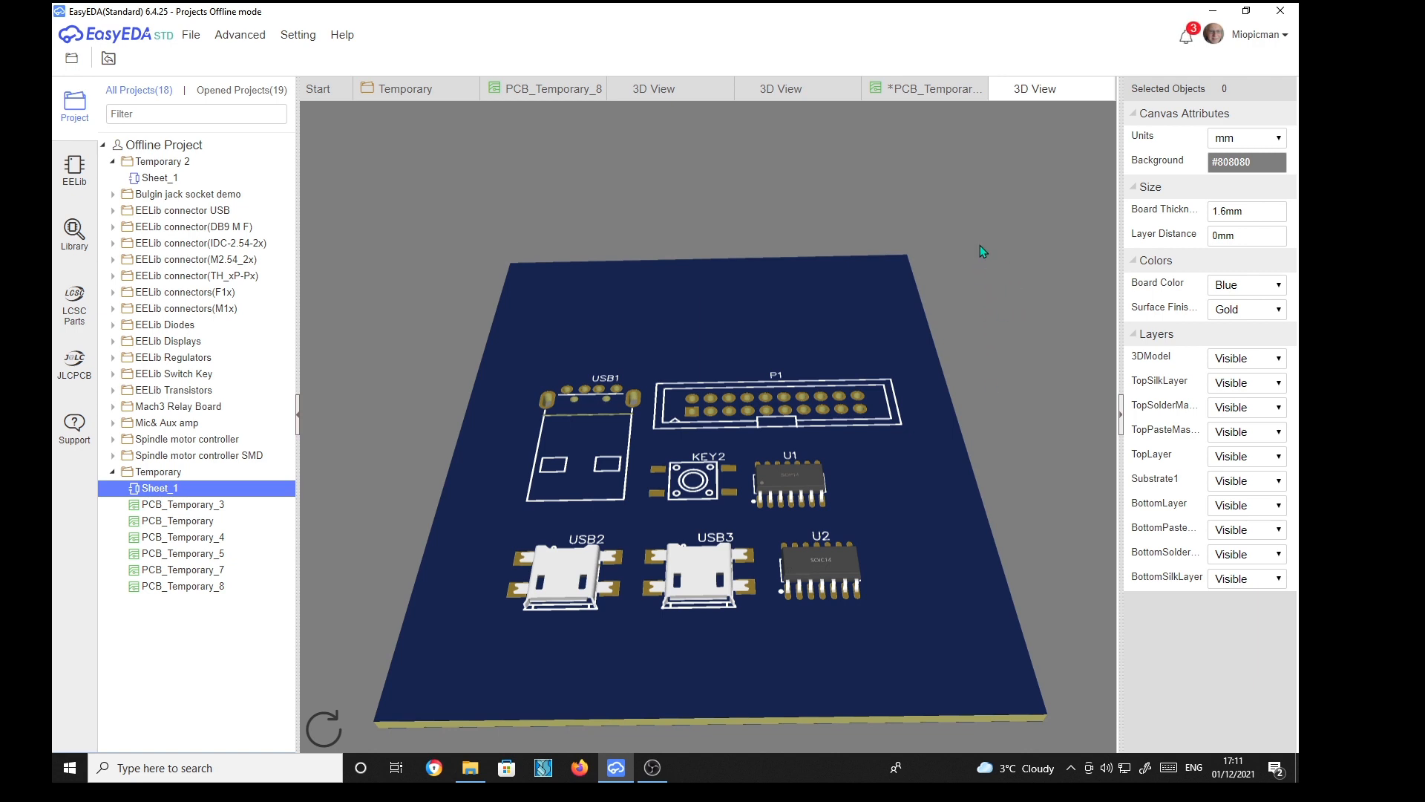
mouse_move(971, 242)
left_mouse_down()
mouse_move(969, 293)
mouse_move(974, 219)
left_mouse_up()
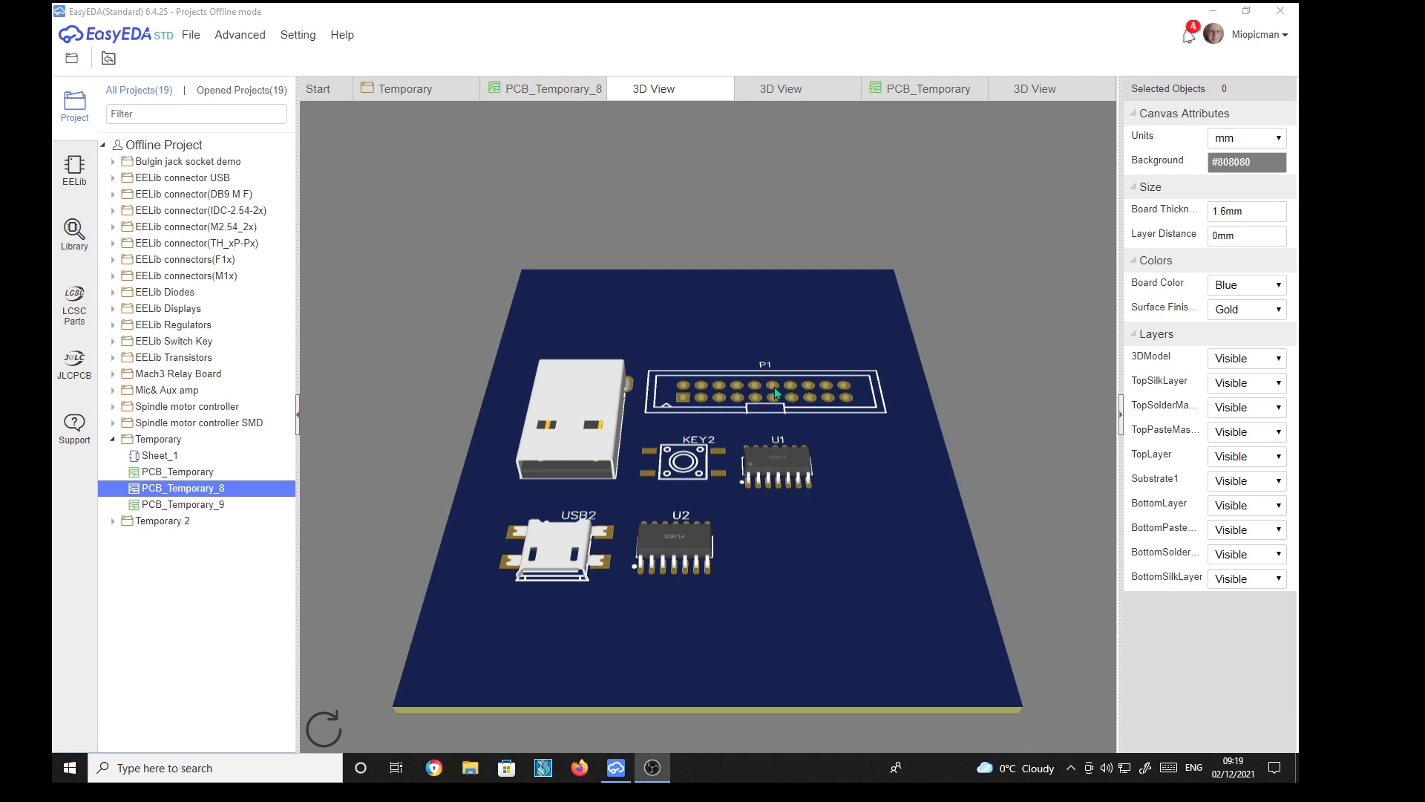
Inspect the P1 header's attributes in PCB_Temporary_8 and return to its 3D view
left_click(547, 89)
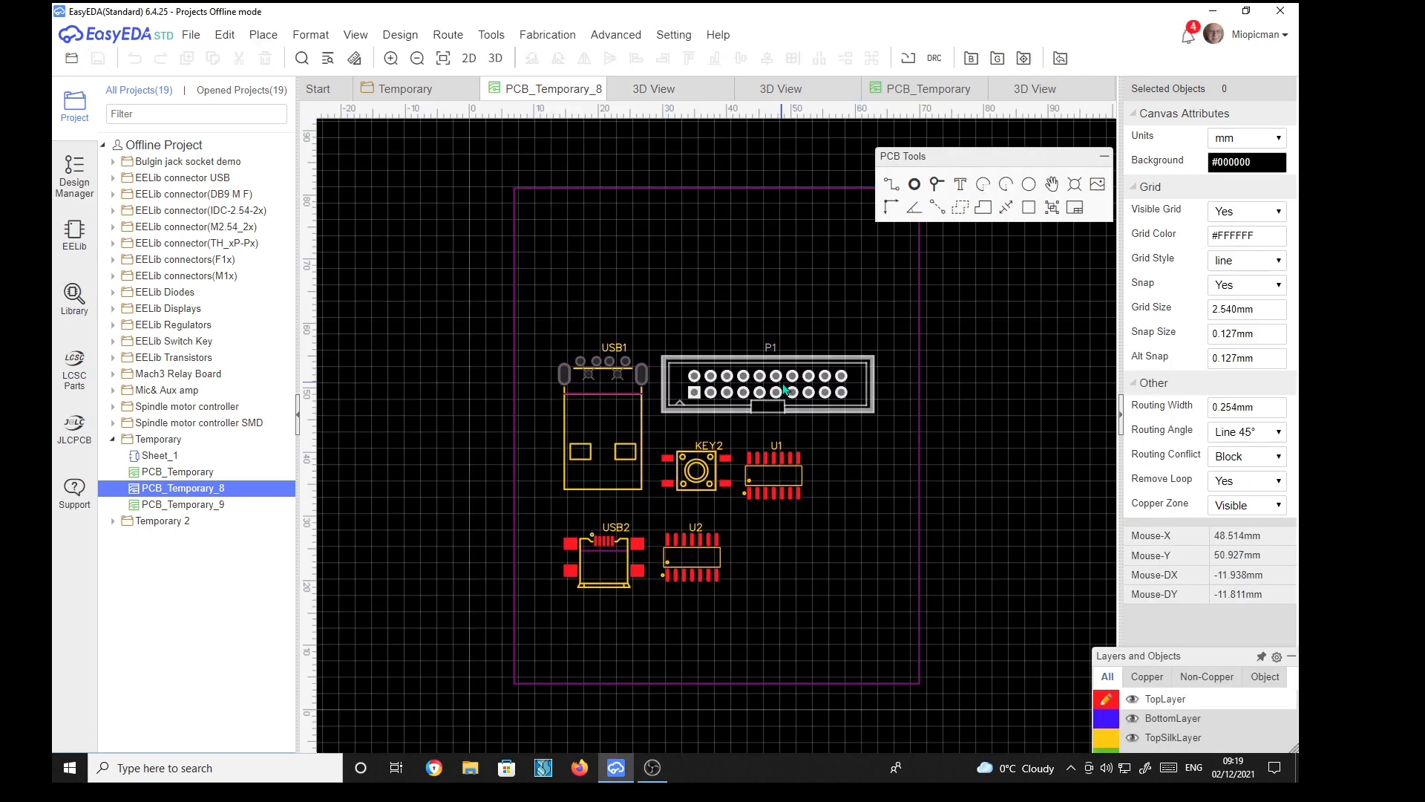
left_click(785, 388)
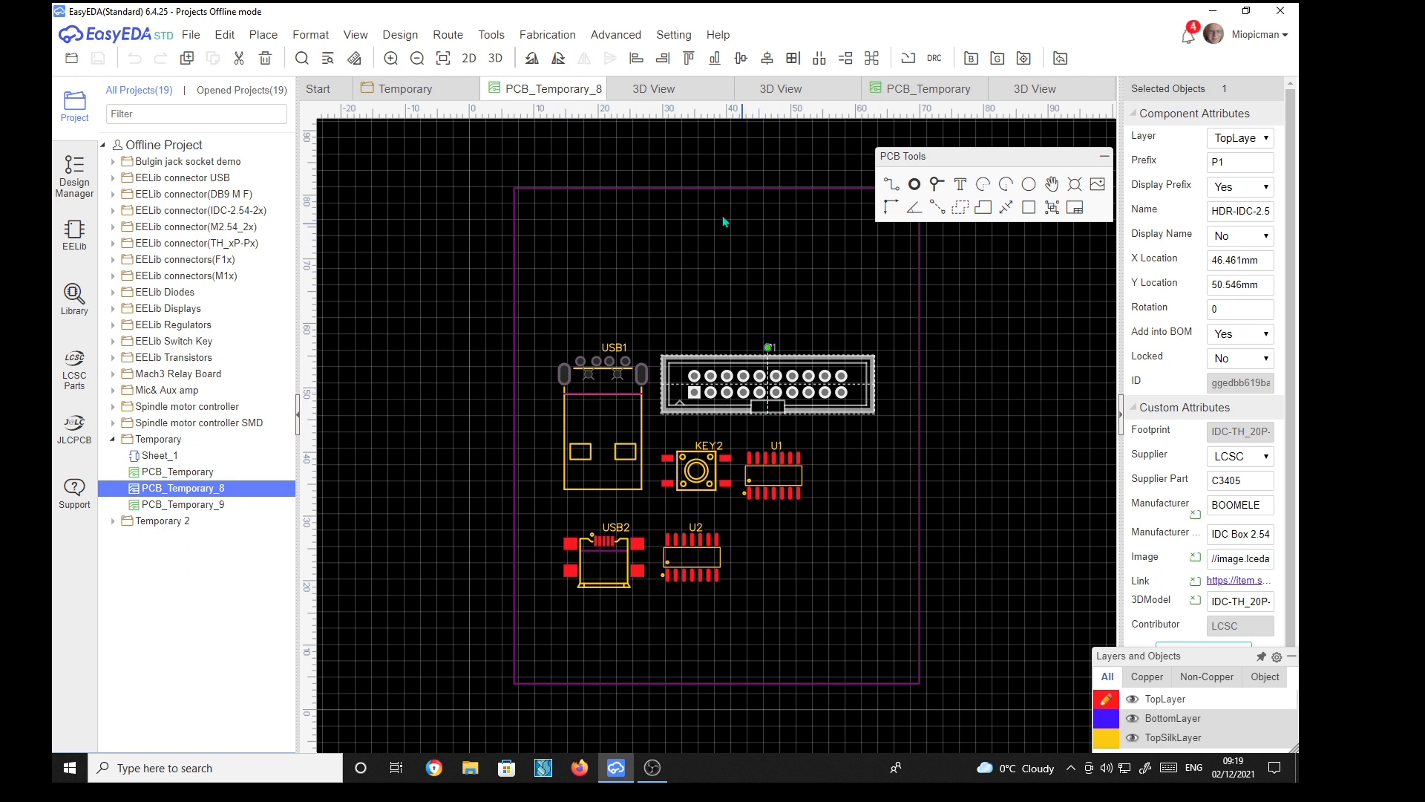
left_click(685, 98)
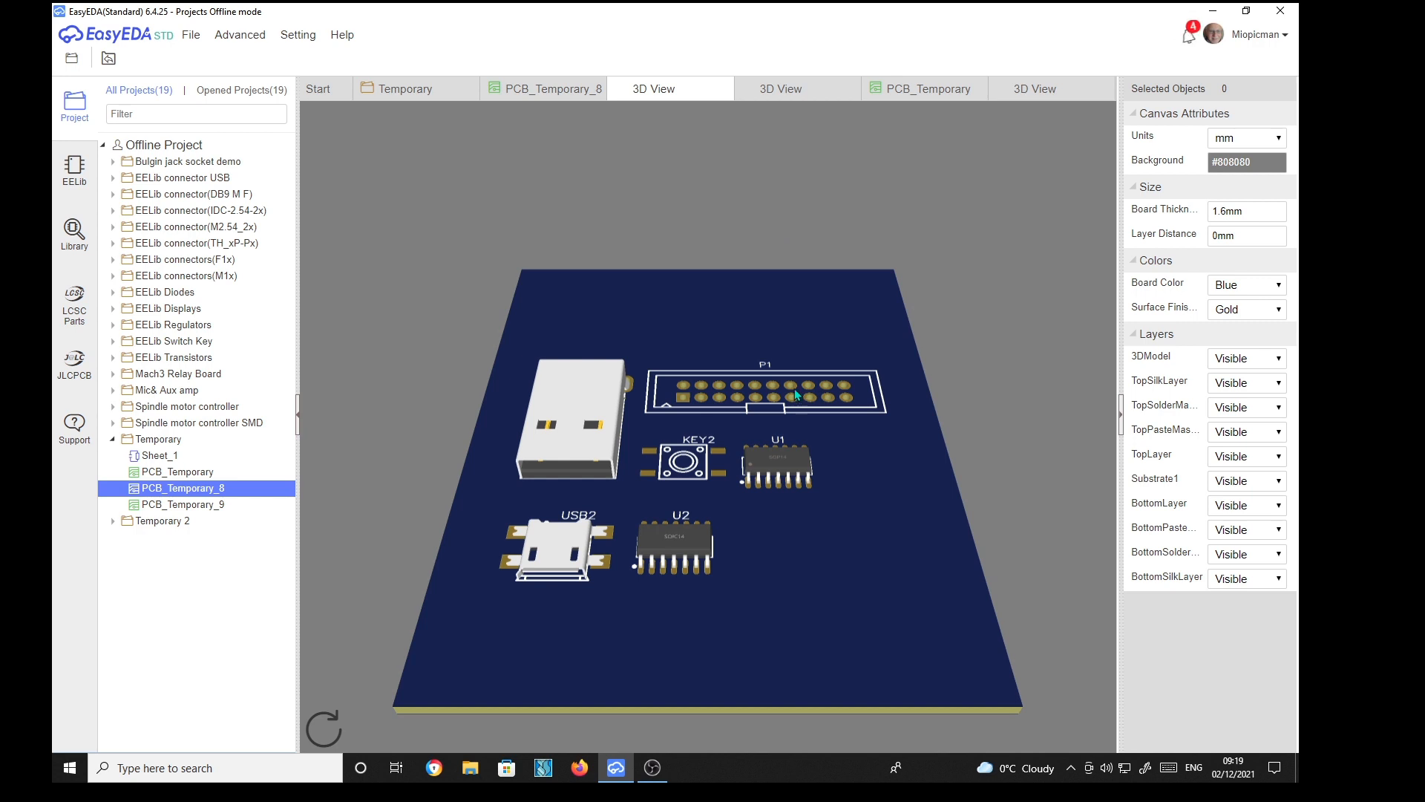
Switch to the other 3D view and orbit the board to examine the connector models
left_click(783, 91)
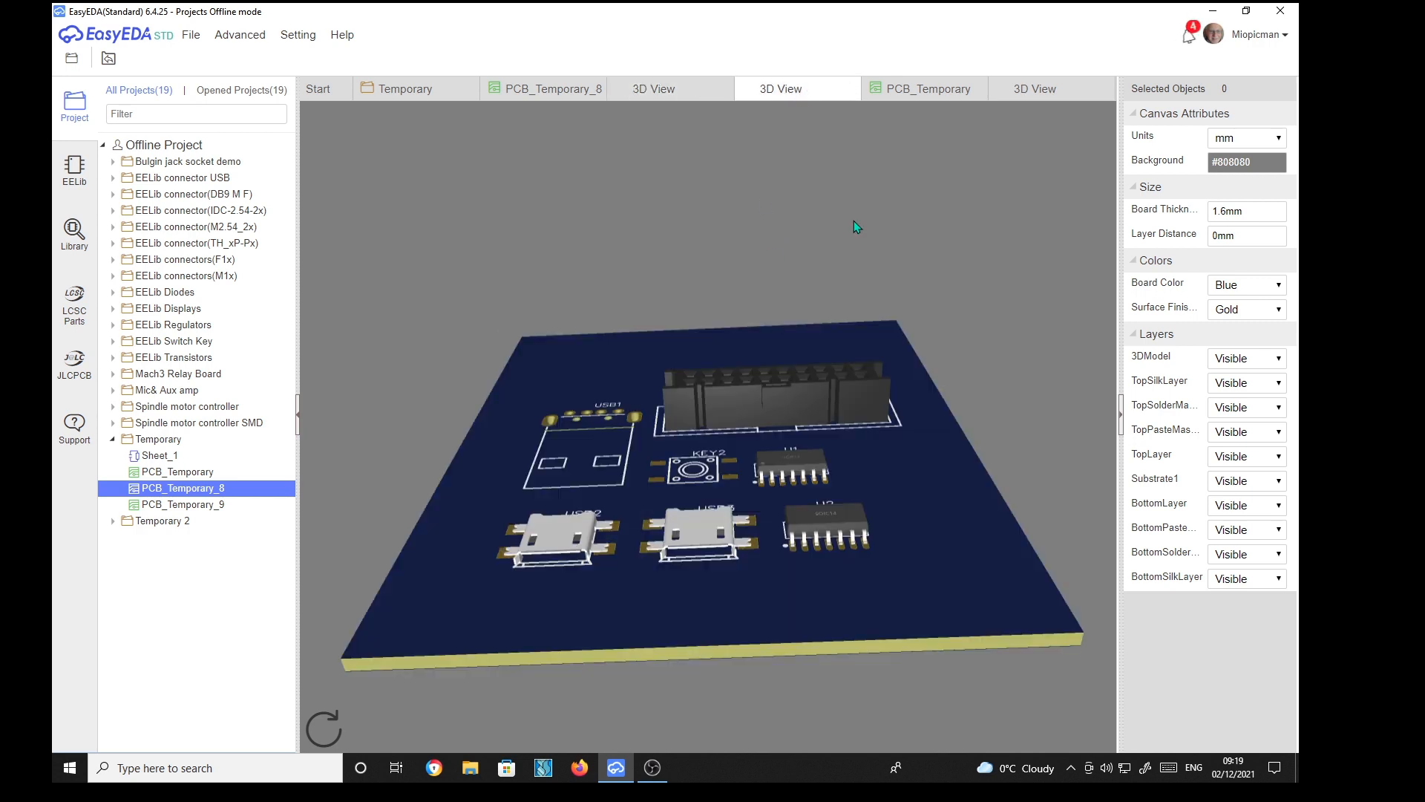
left_click_drag(892, 418, 894, 484)
left_click_drag(887, 471, 910, 498)
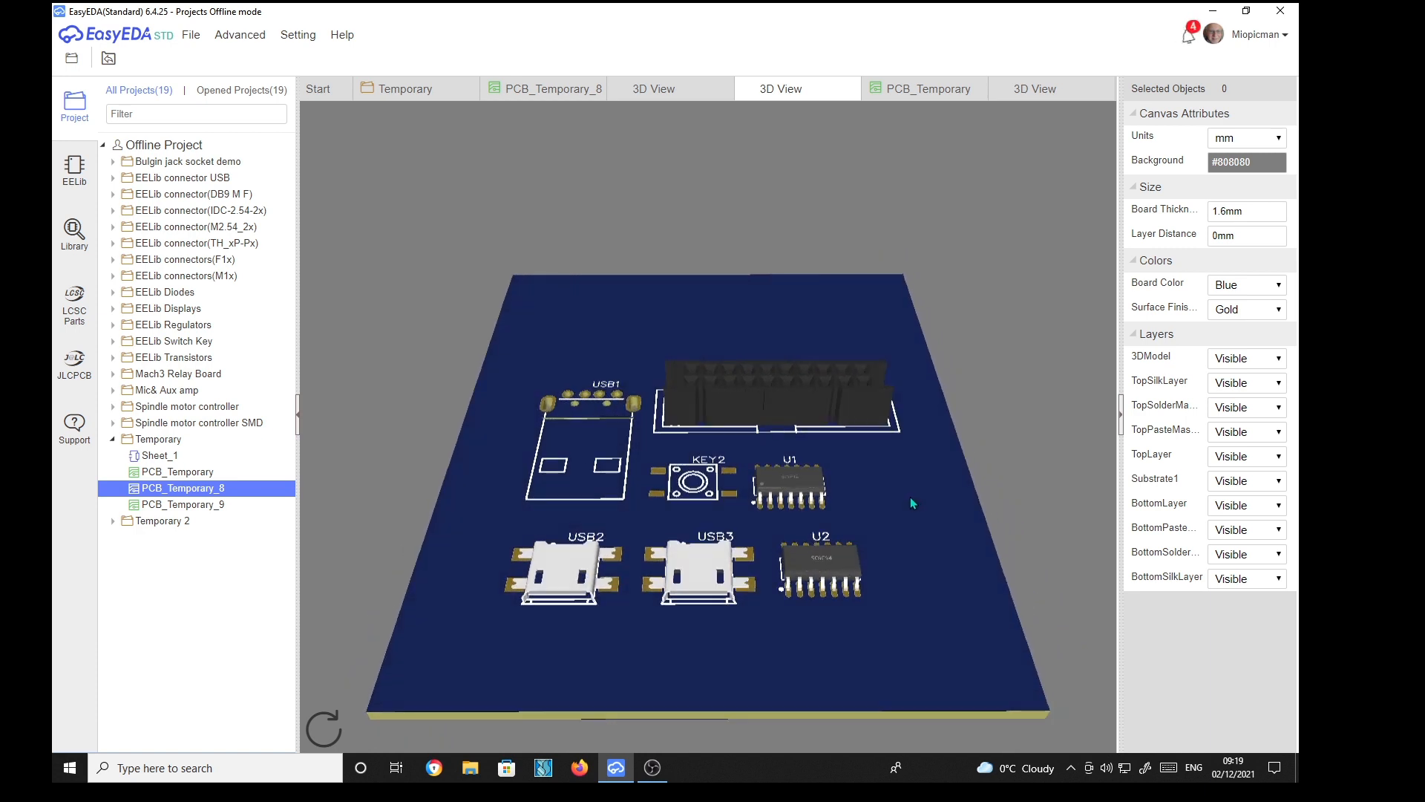
left_click_drag(738, 361, 752, 287)
left_click_drag(785, 337, 789, 378)
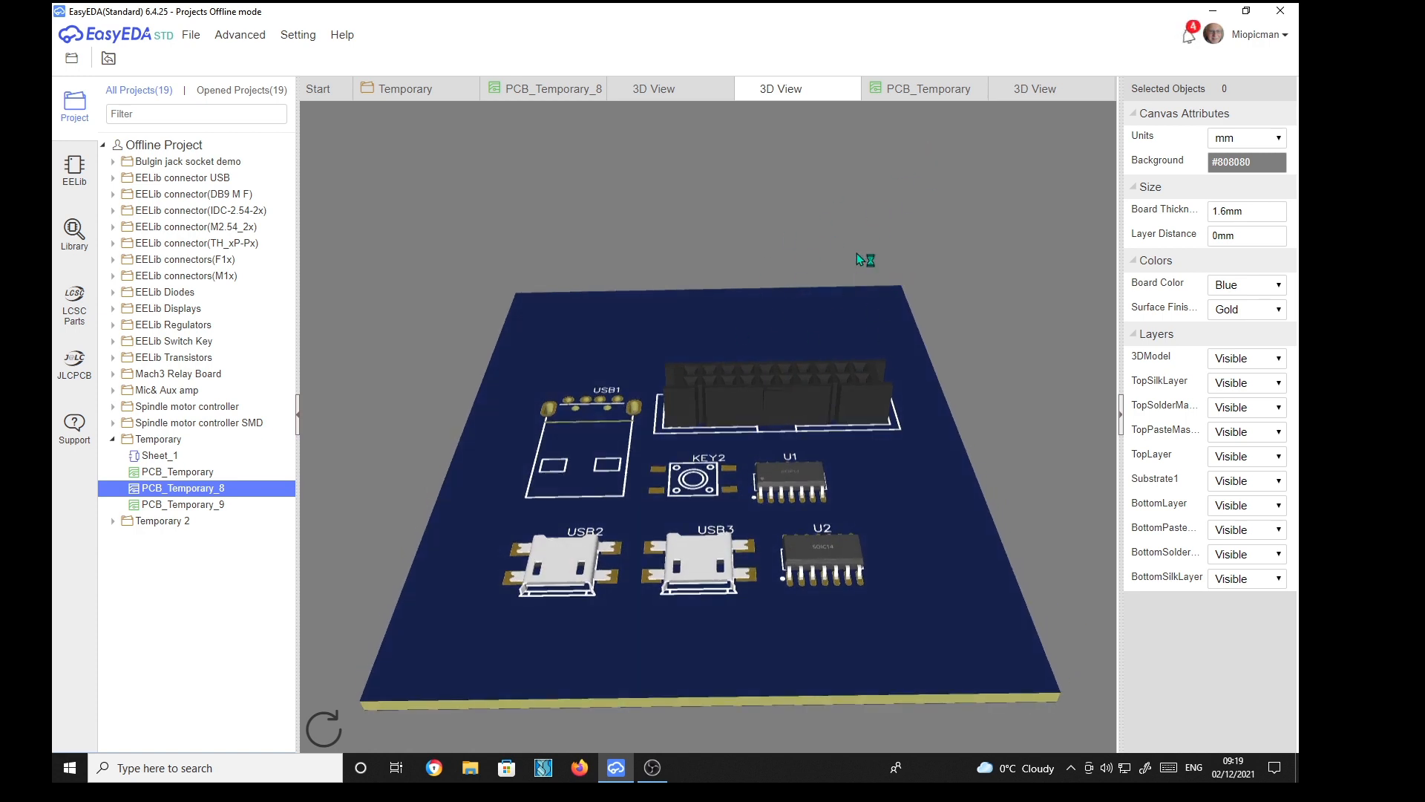
Inspect the P2 header's attributes in PCB_Temporary and switch to its 3D view
left_click(930, 89)
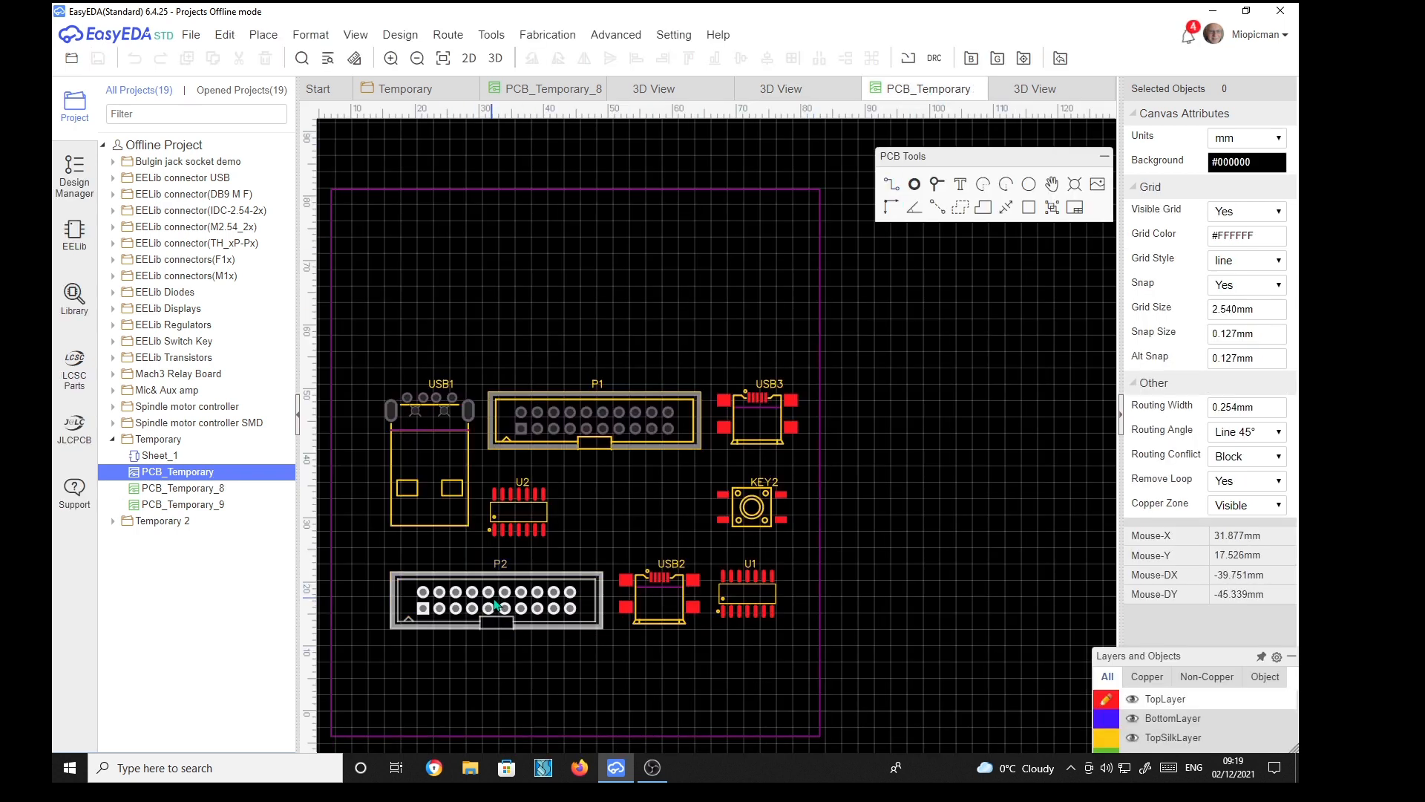
left_click(545, 605)
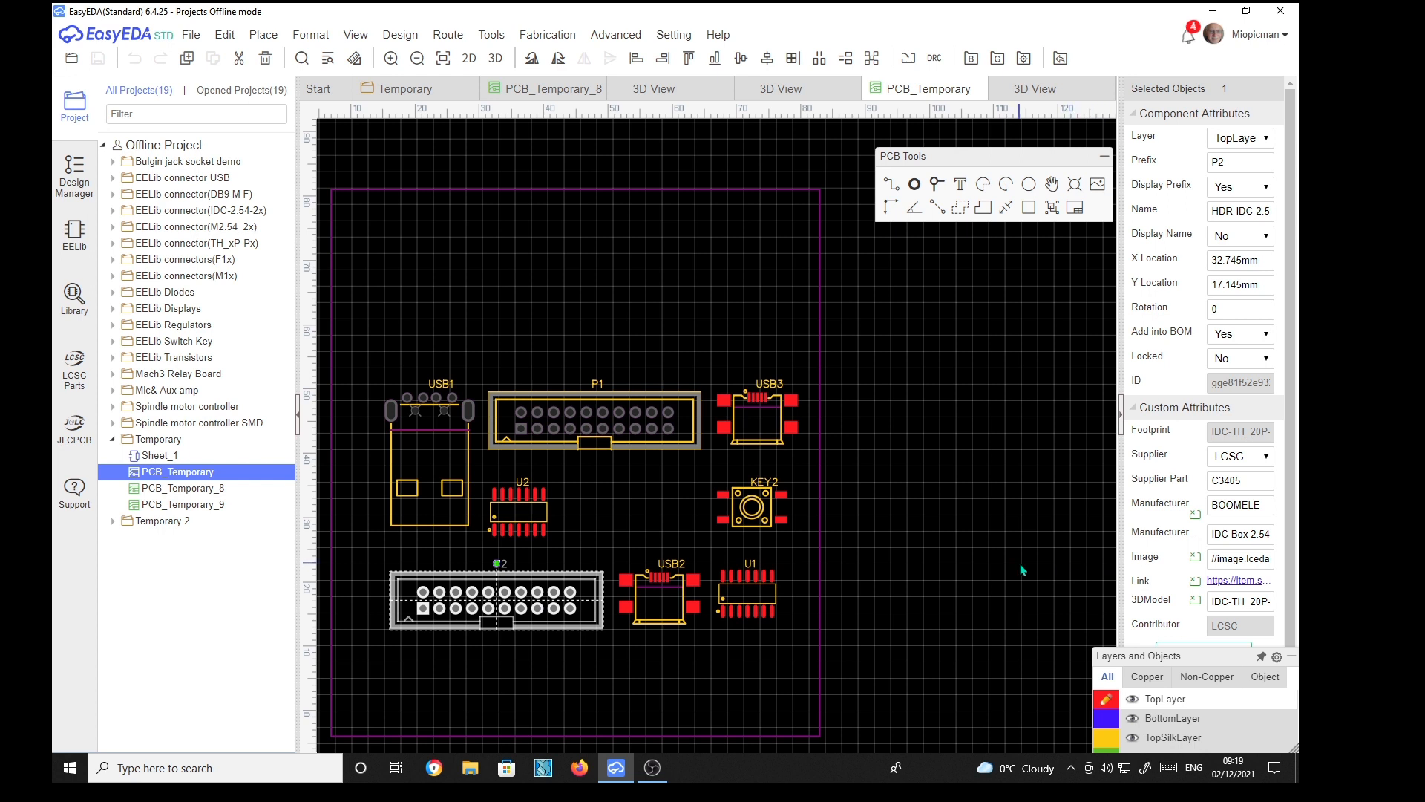
left_click(1037, 89)
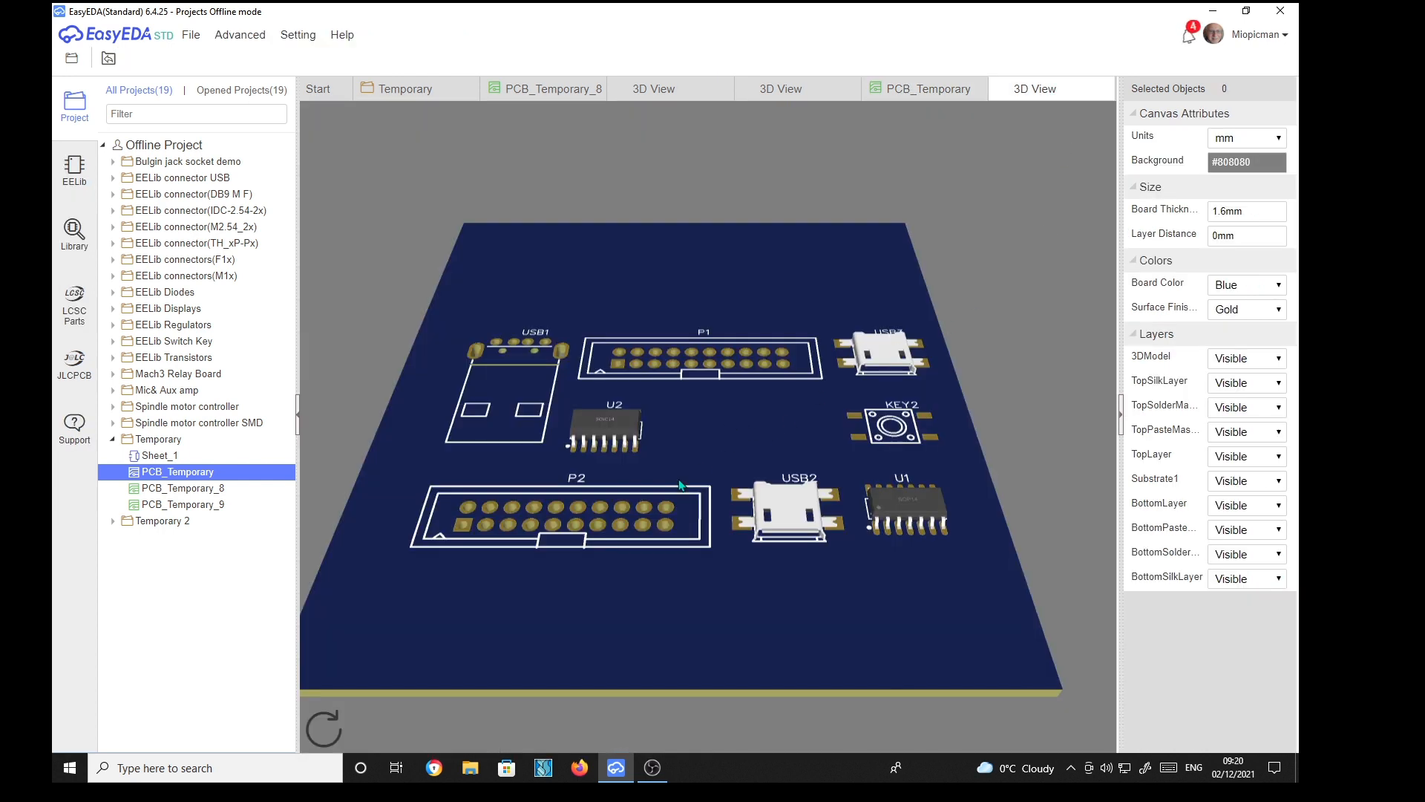